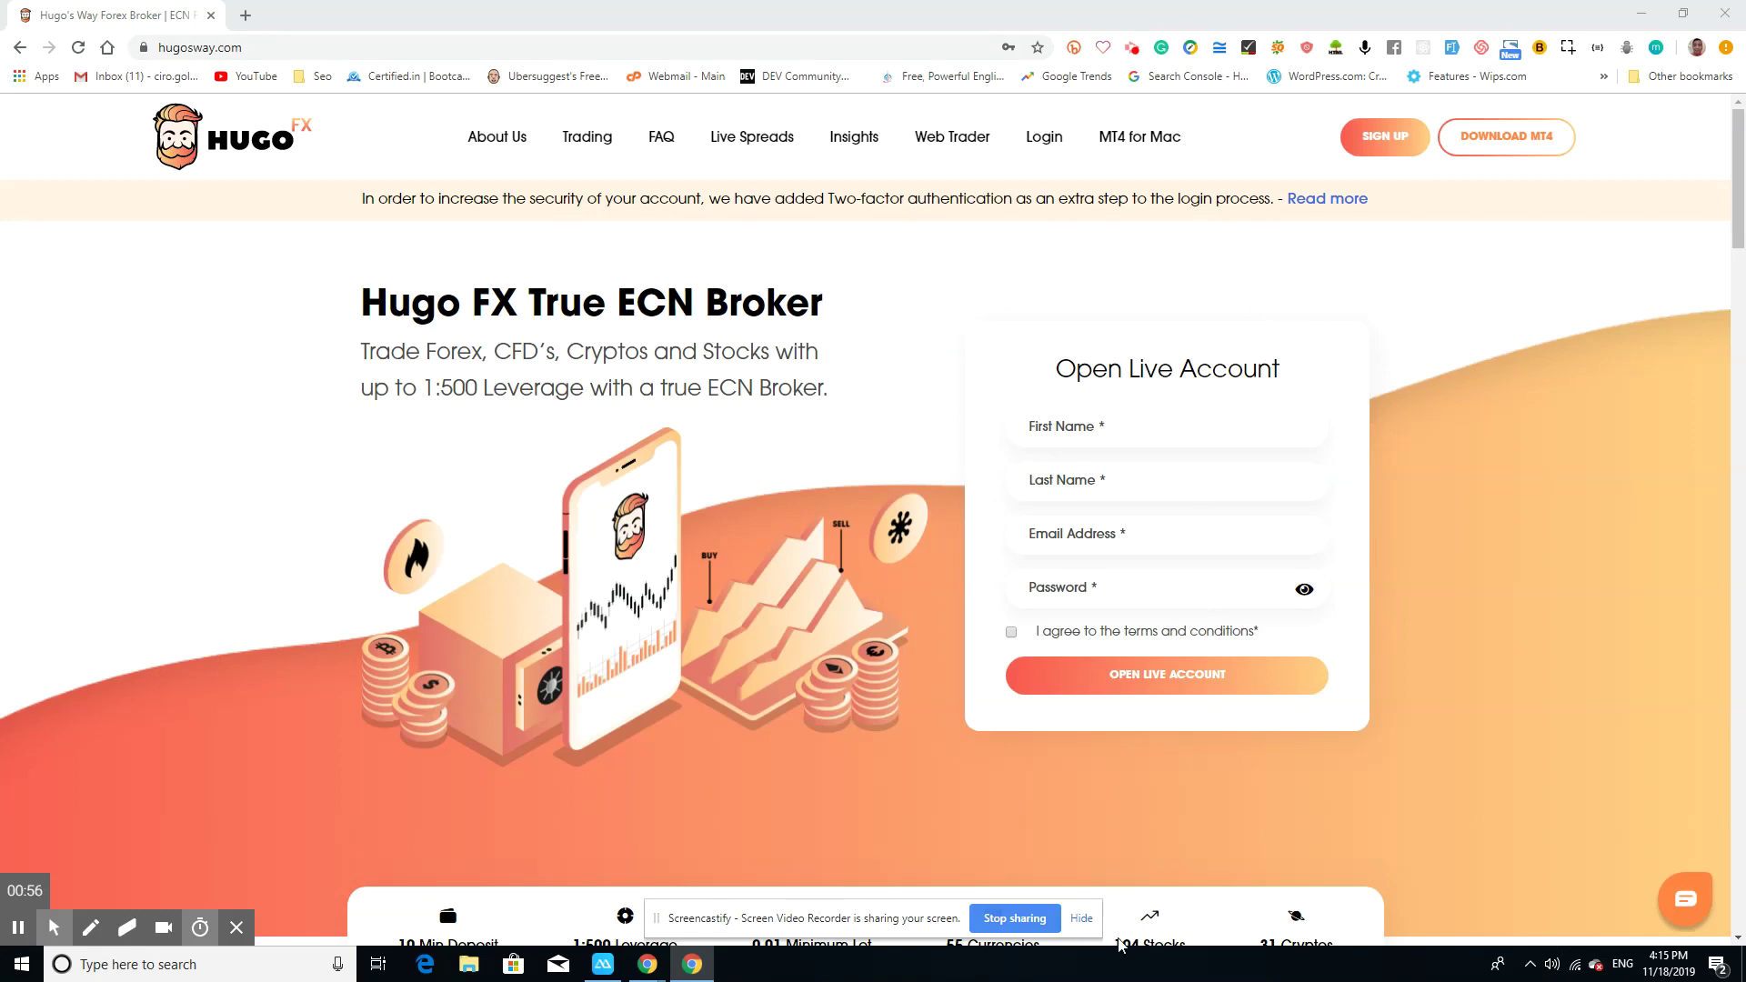
Step: Bring up the phone mirror and launch MetaTrader 4 to reach the New Account screen
click(603, 966)
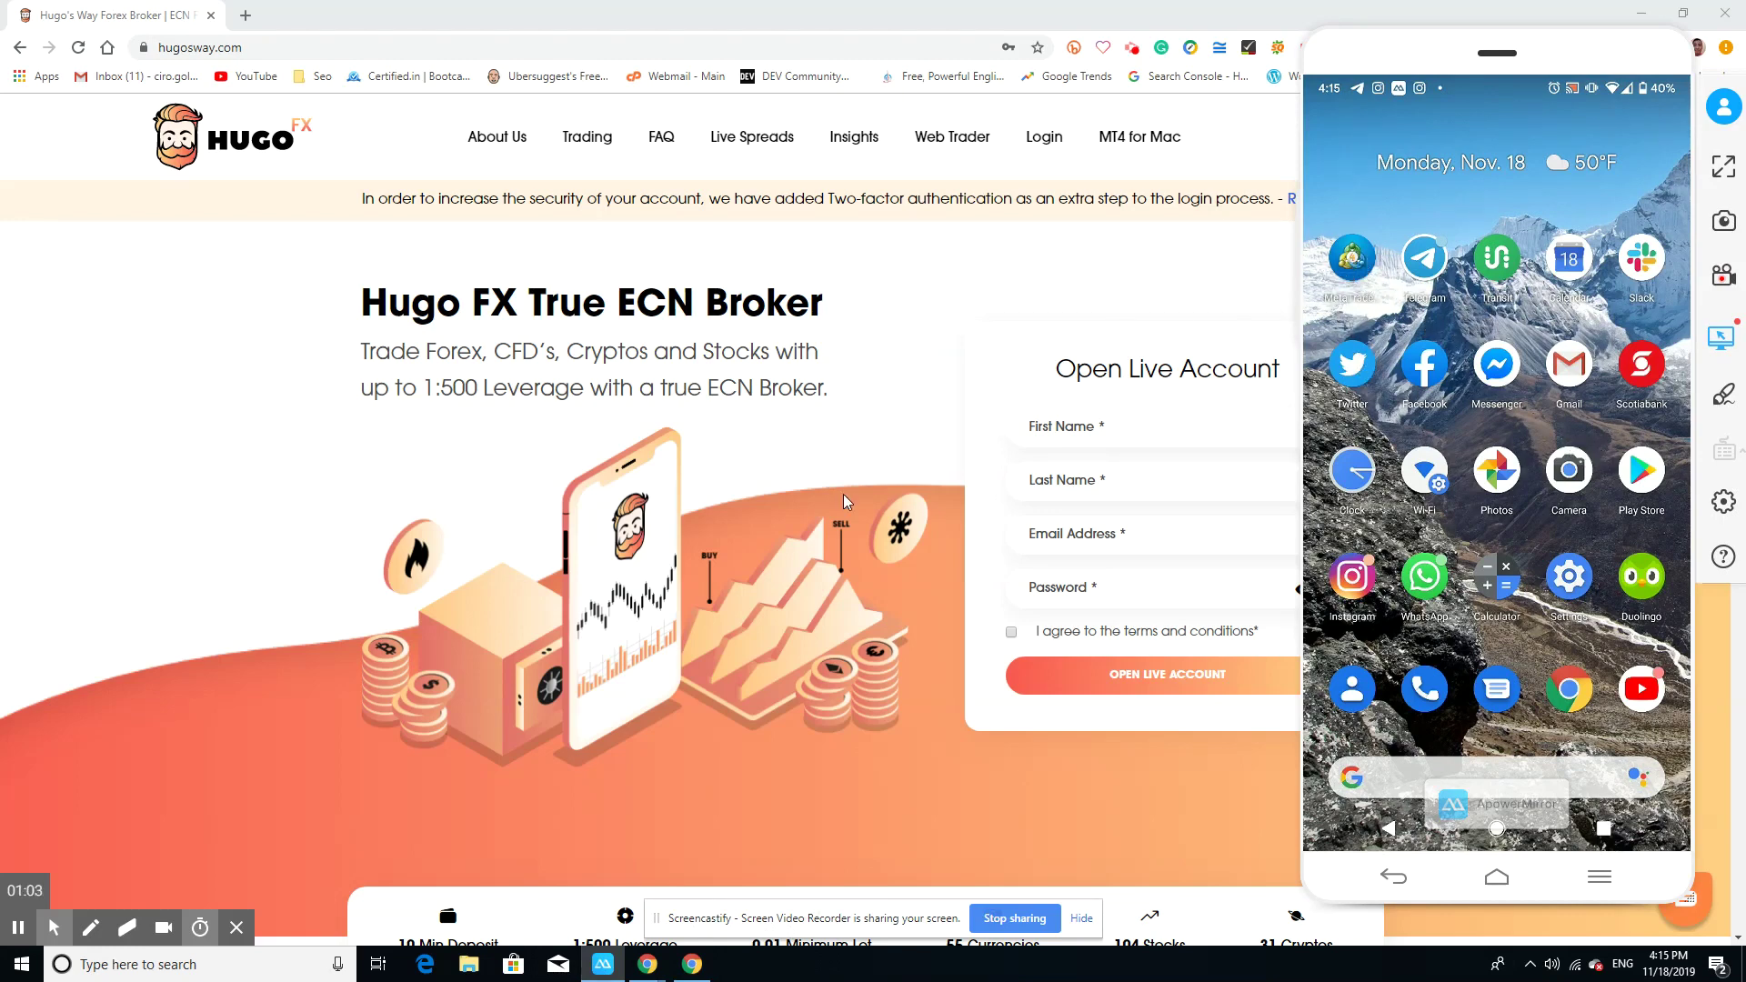
click(1040, 844)
key(alt+Tab)
click(1351, 273)
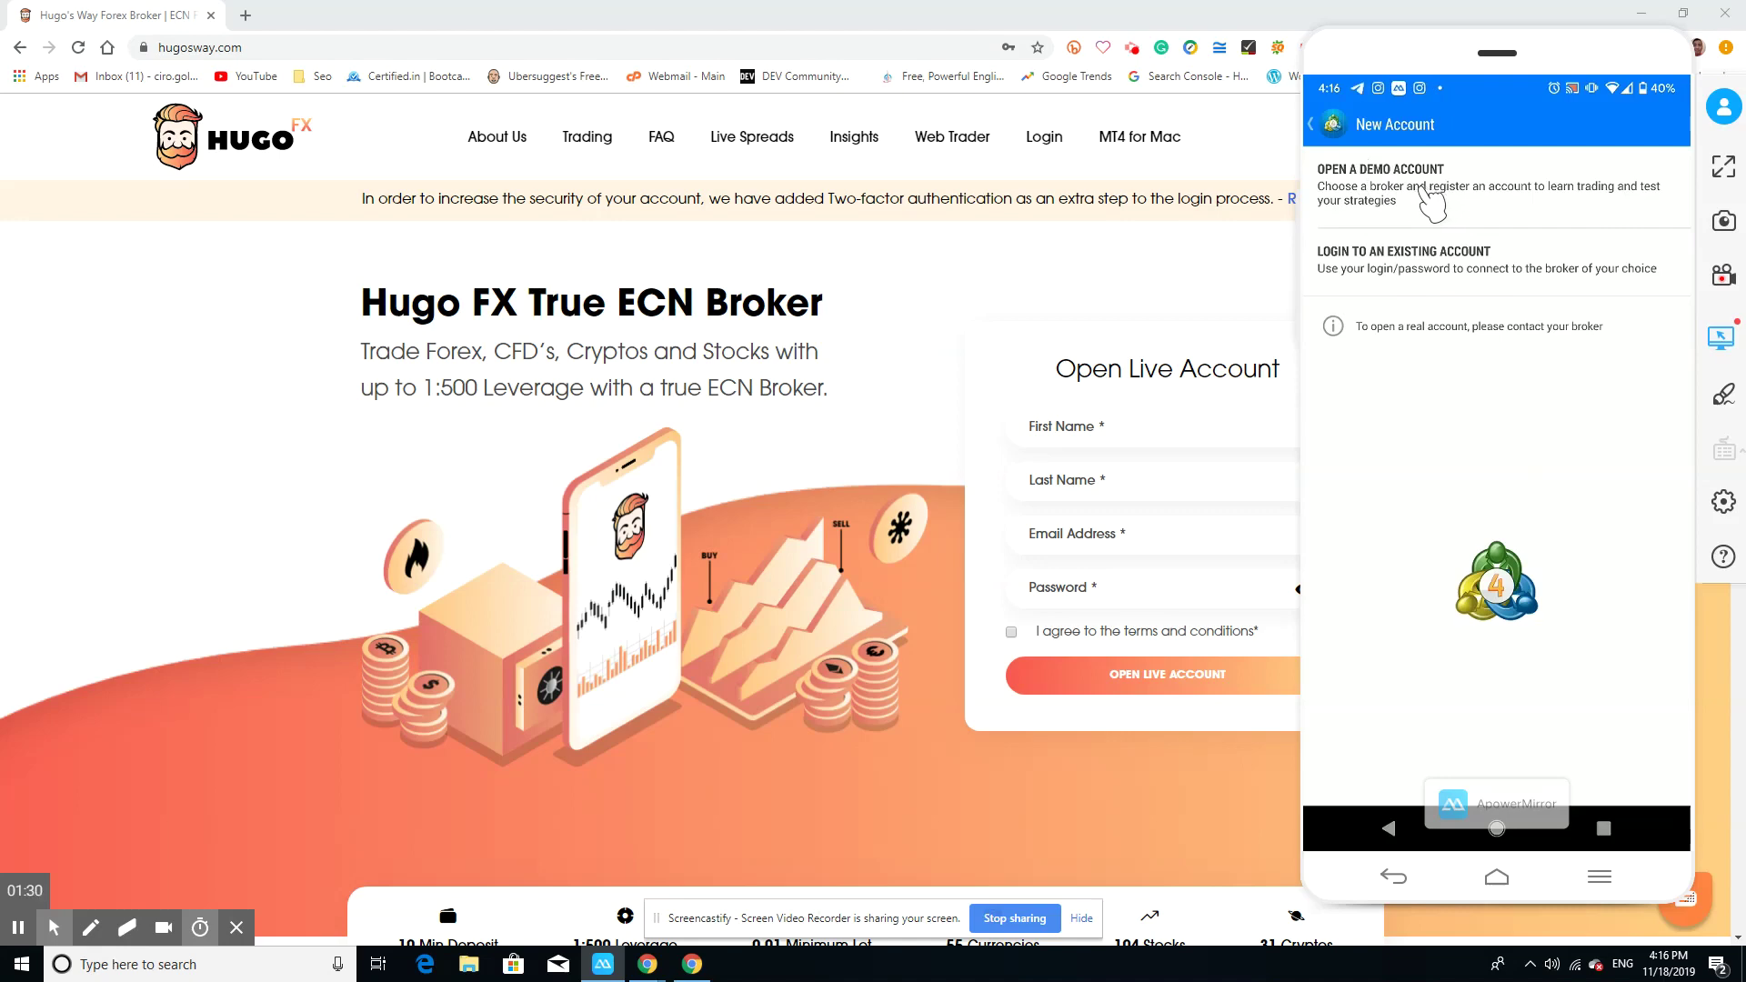
Step: Start a demo account and search brokers for 'Hugo' to list the HugosWay-Demo3 server
click(1419, 202)
click(1409, 192)
text(hugo)
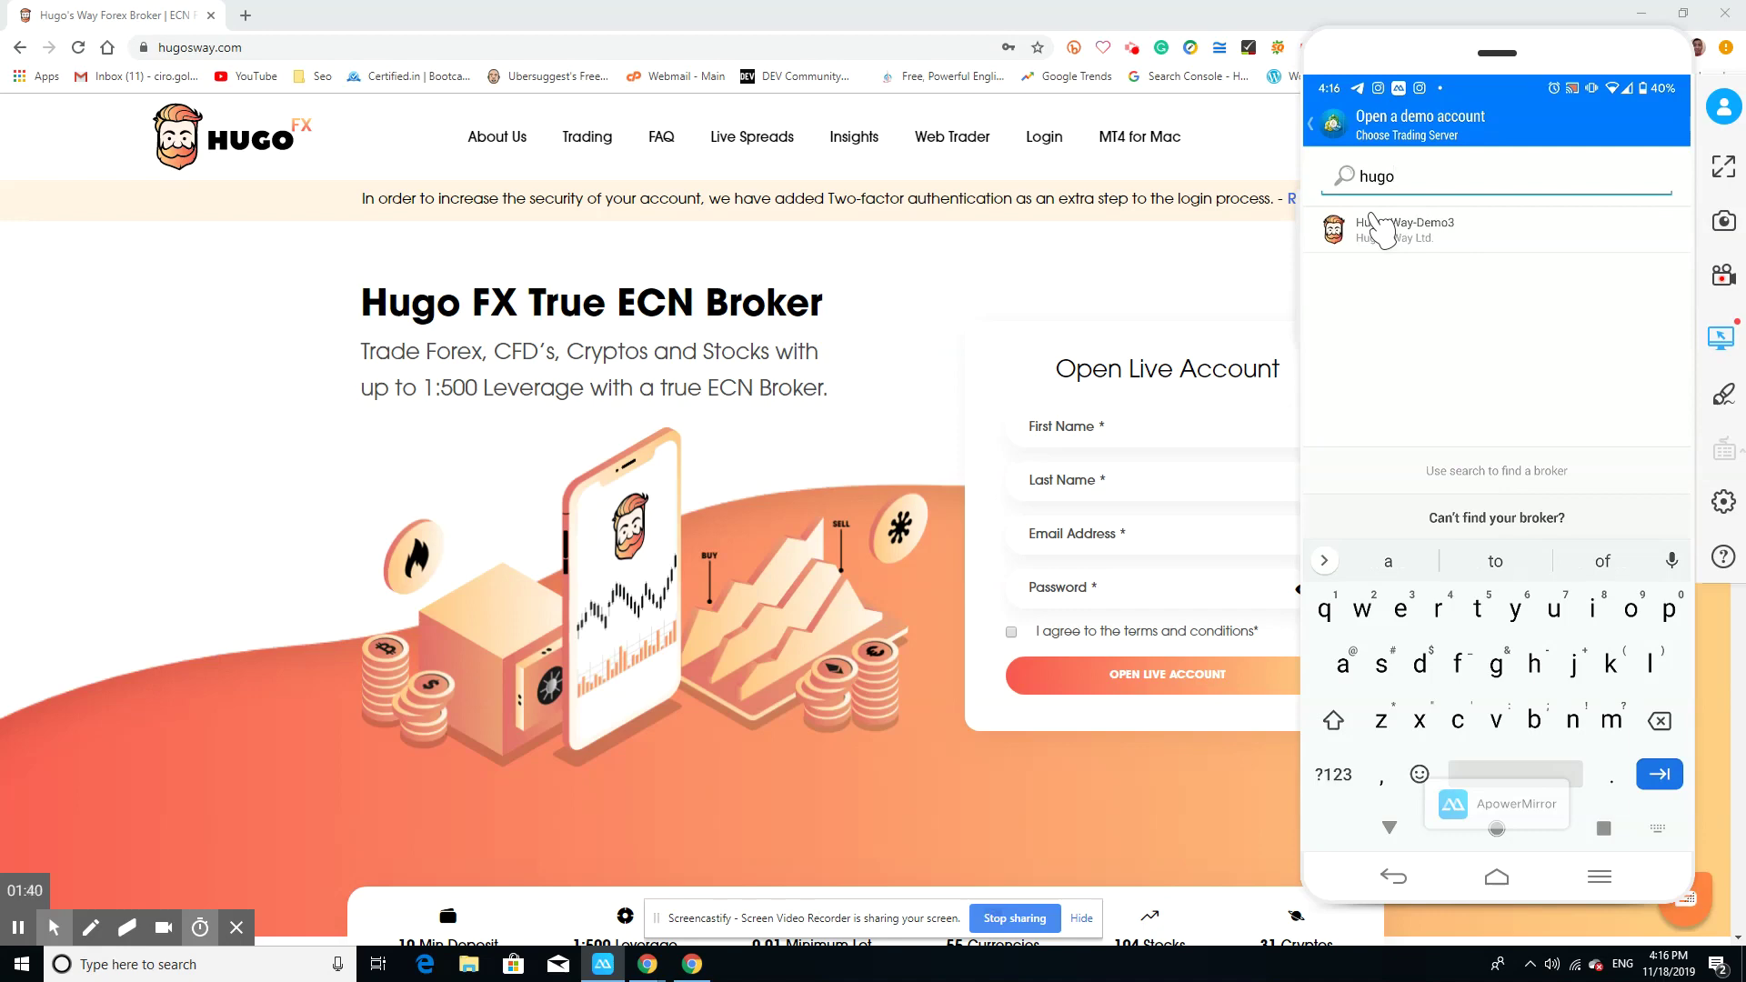
text(swa)
key(BackSpace)
key(BackSpace)
key(BackSpace)
key(BackSpace)
text(swa)
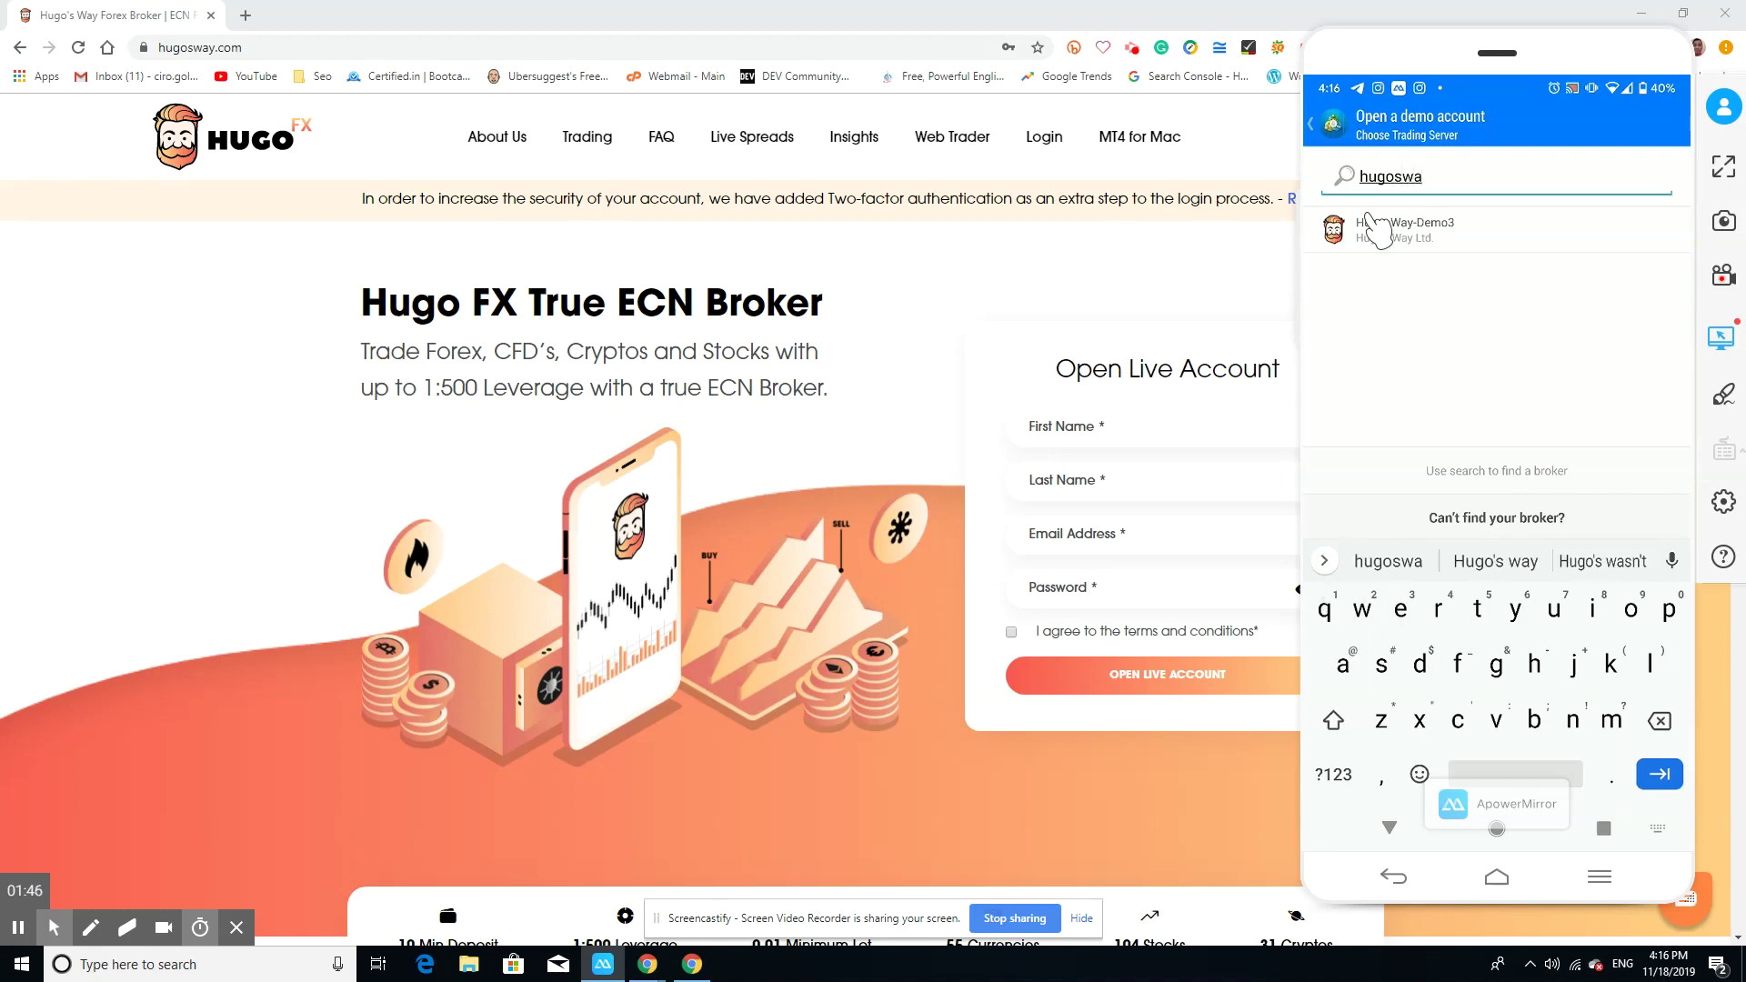
key(Return)
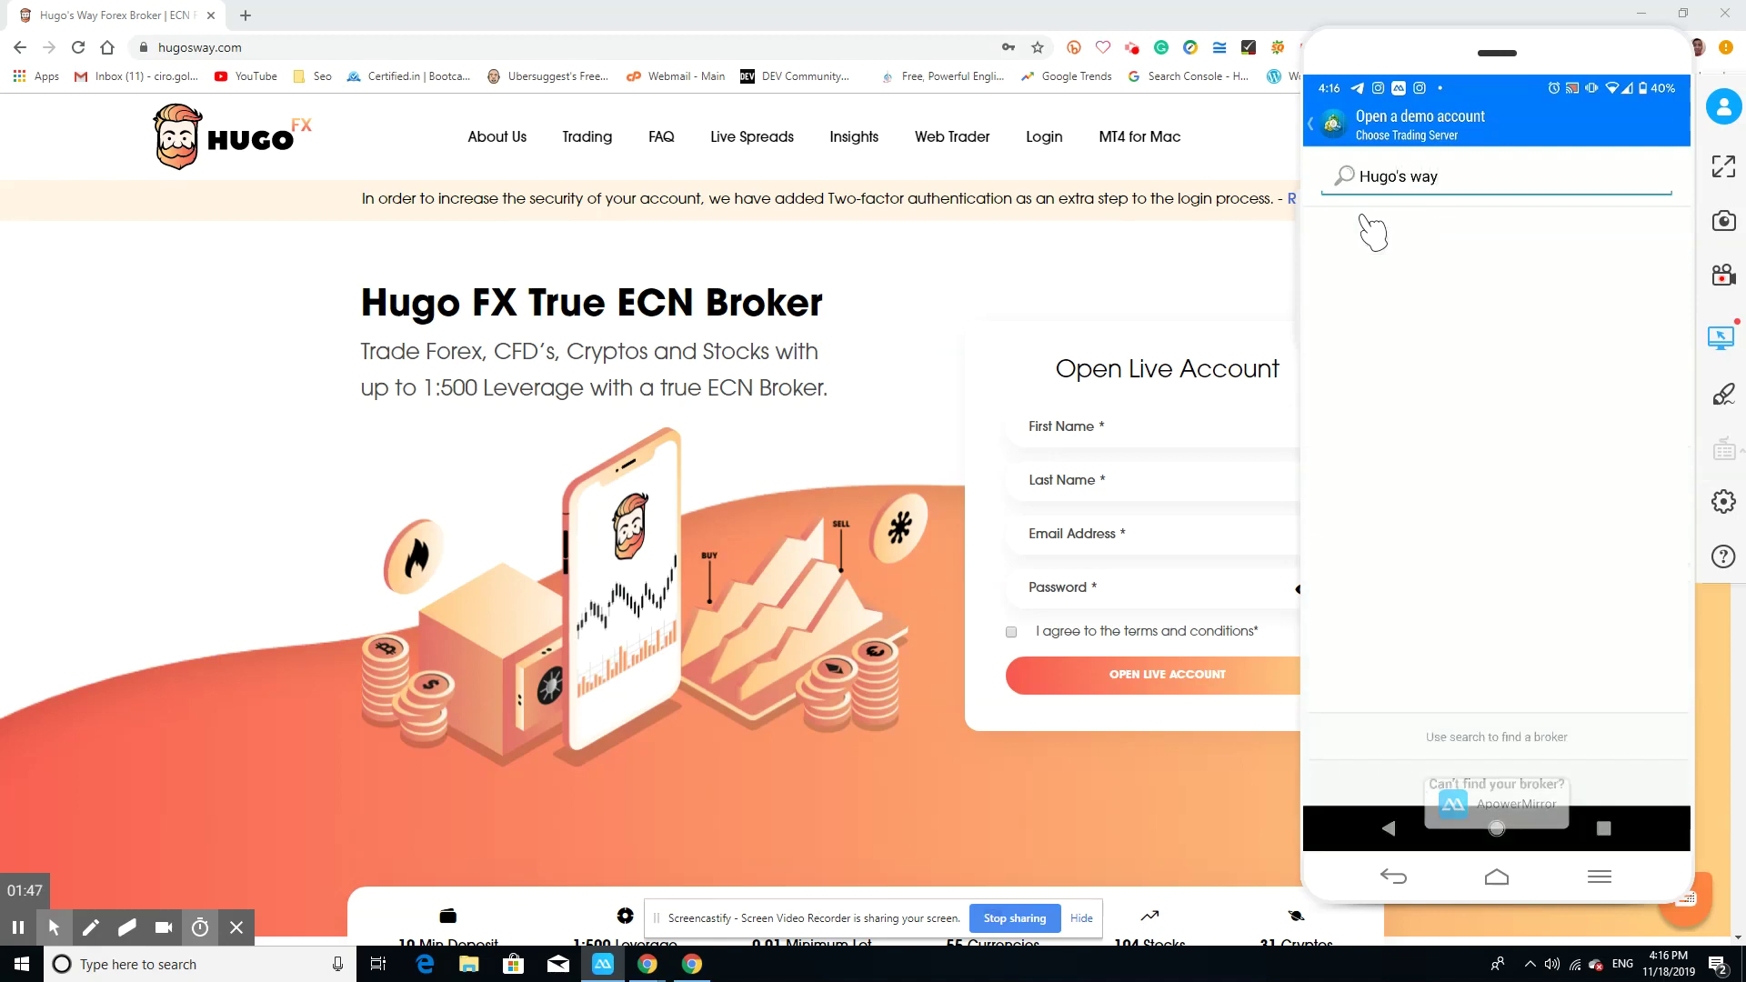
key(BackSpace)
key(BackSpace)
key(BackSpace)
key(BackSpace)
key(BackSpace)
key(BackSpace)
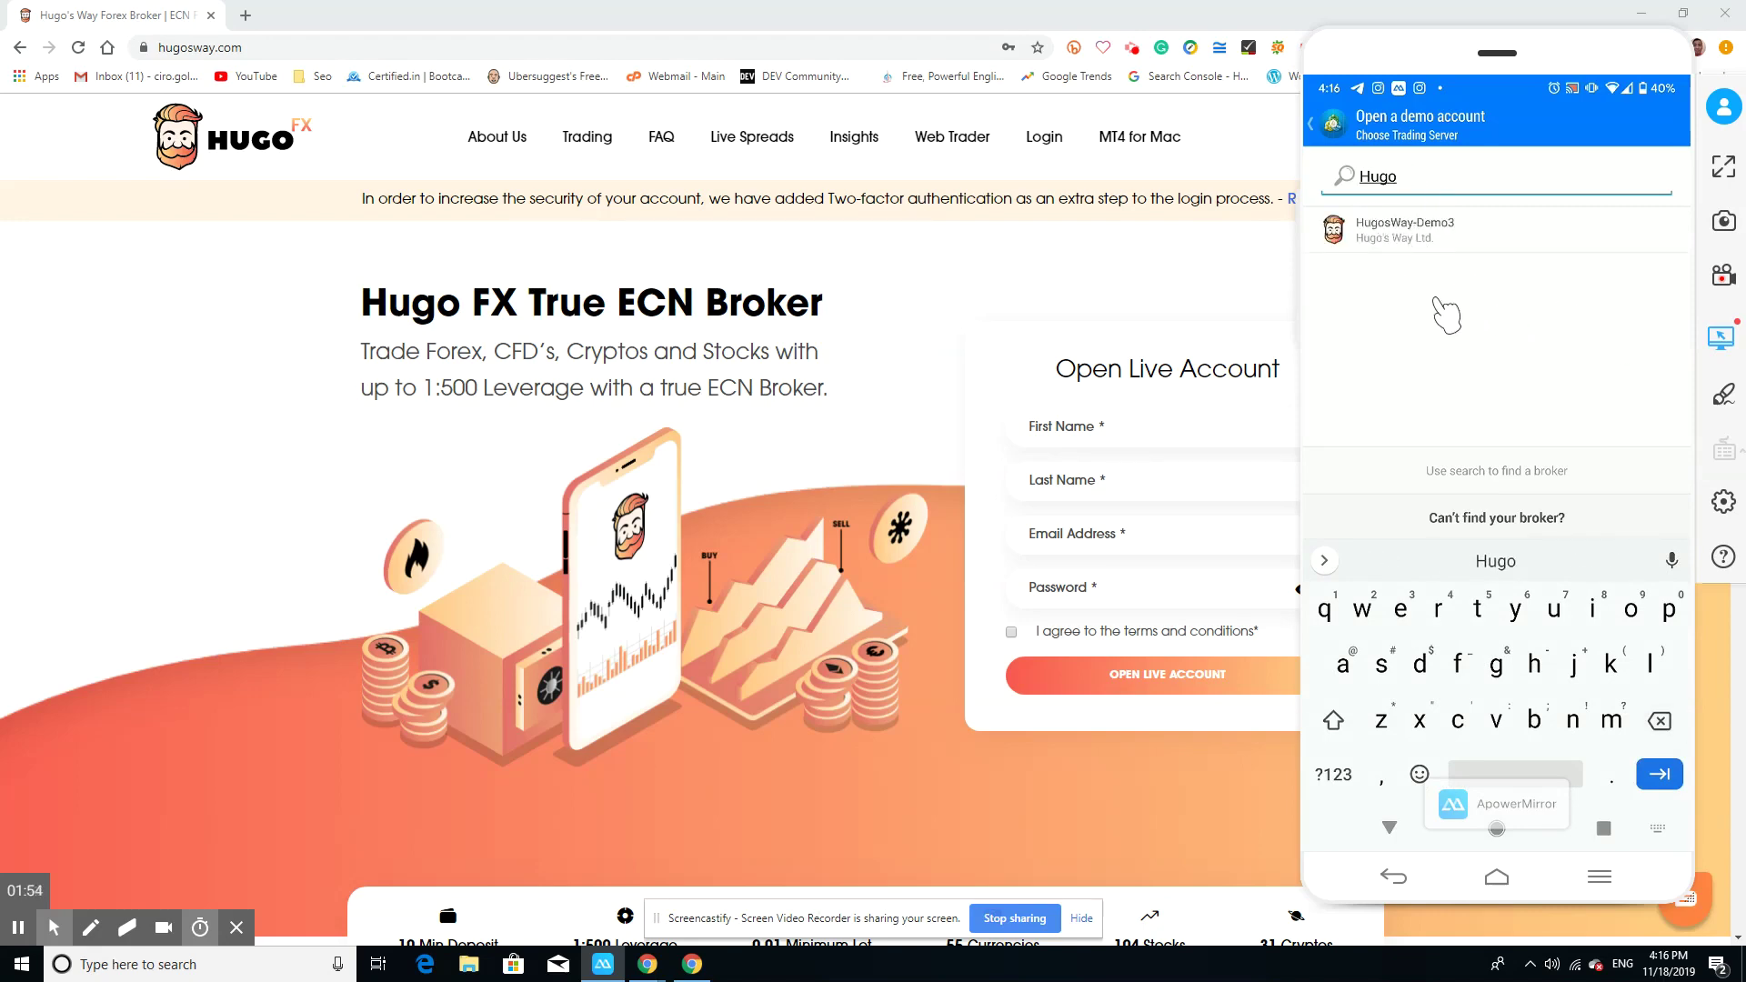
Step: Pick HugosWay-Demo3, then enter the account holder's name and accept the suggested phone and e-mail
click(1426, 247)
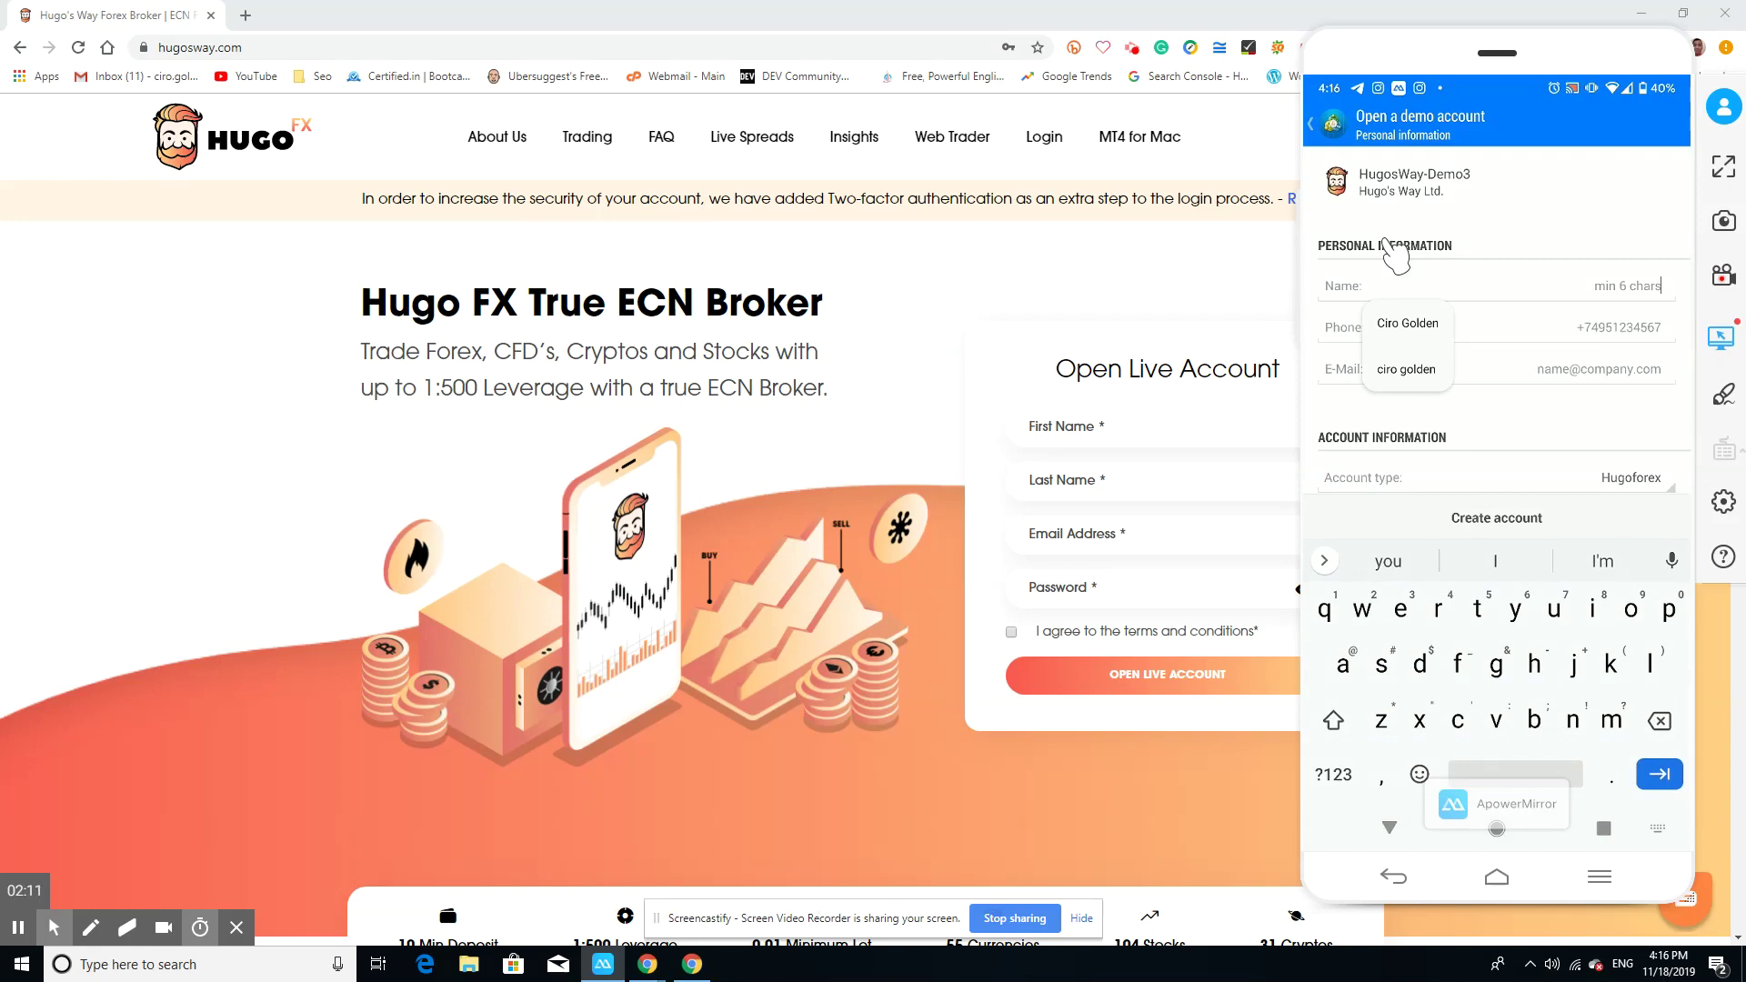
text(Johnny)
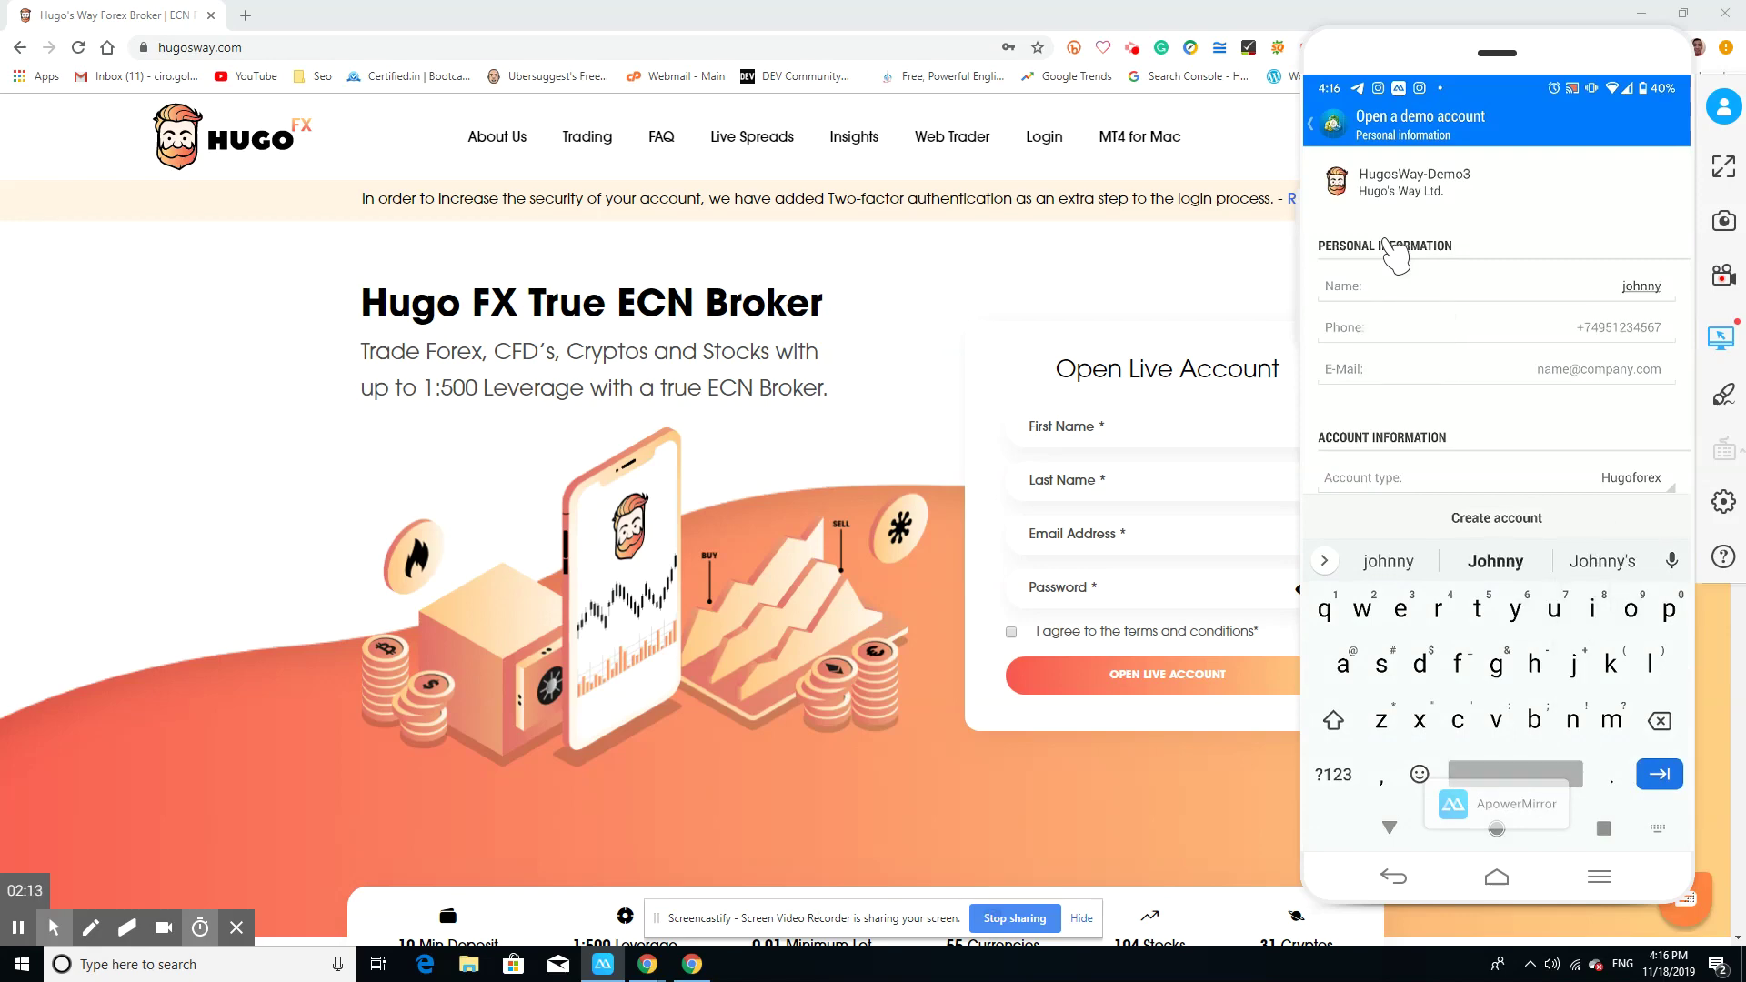
text( Forex)
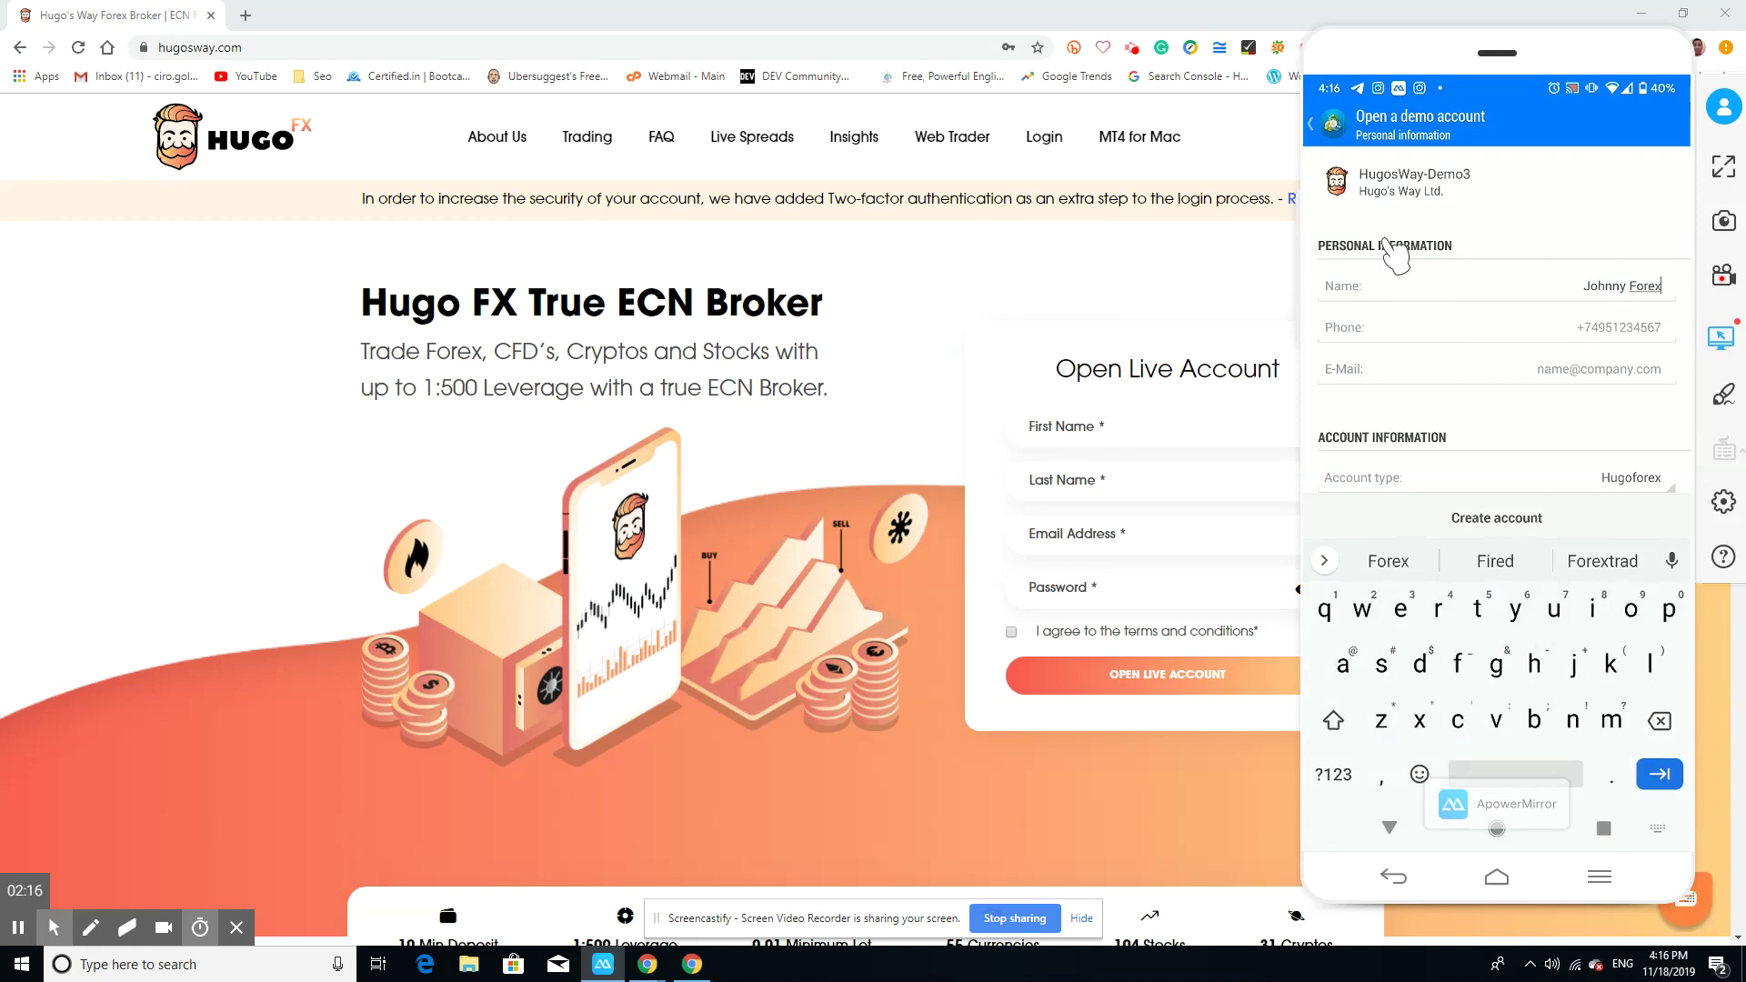
key(Return)
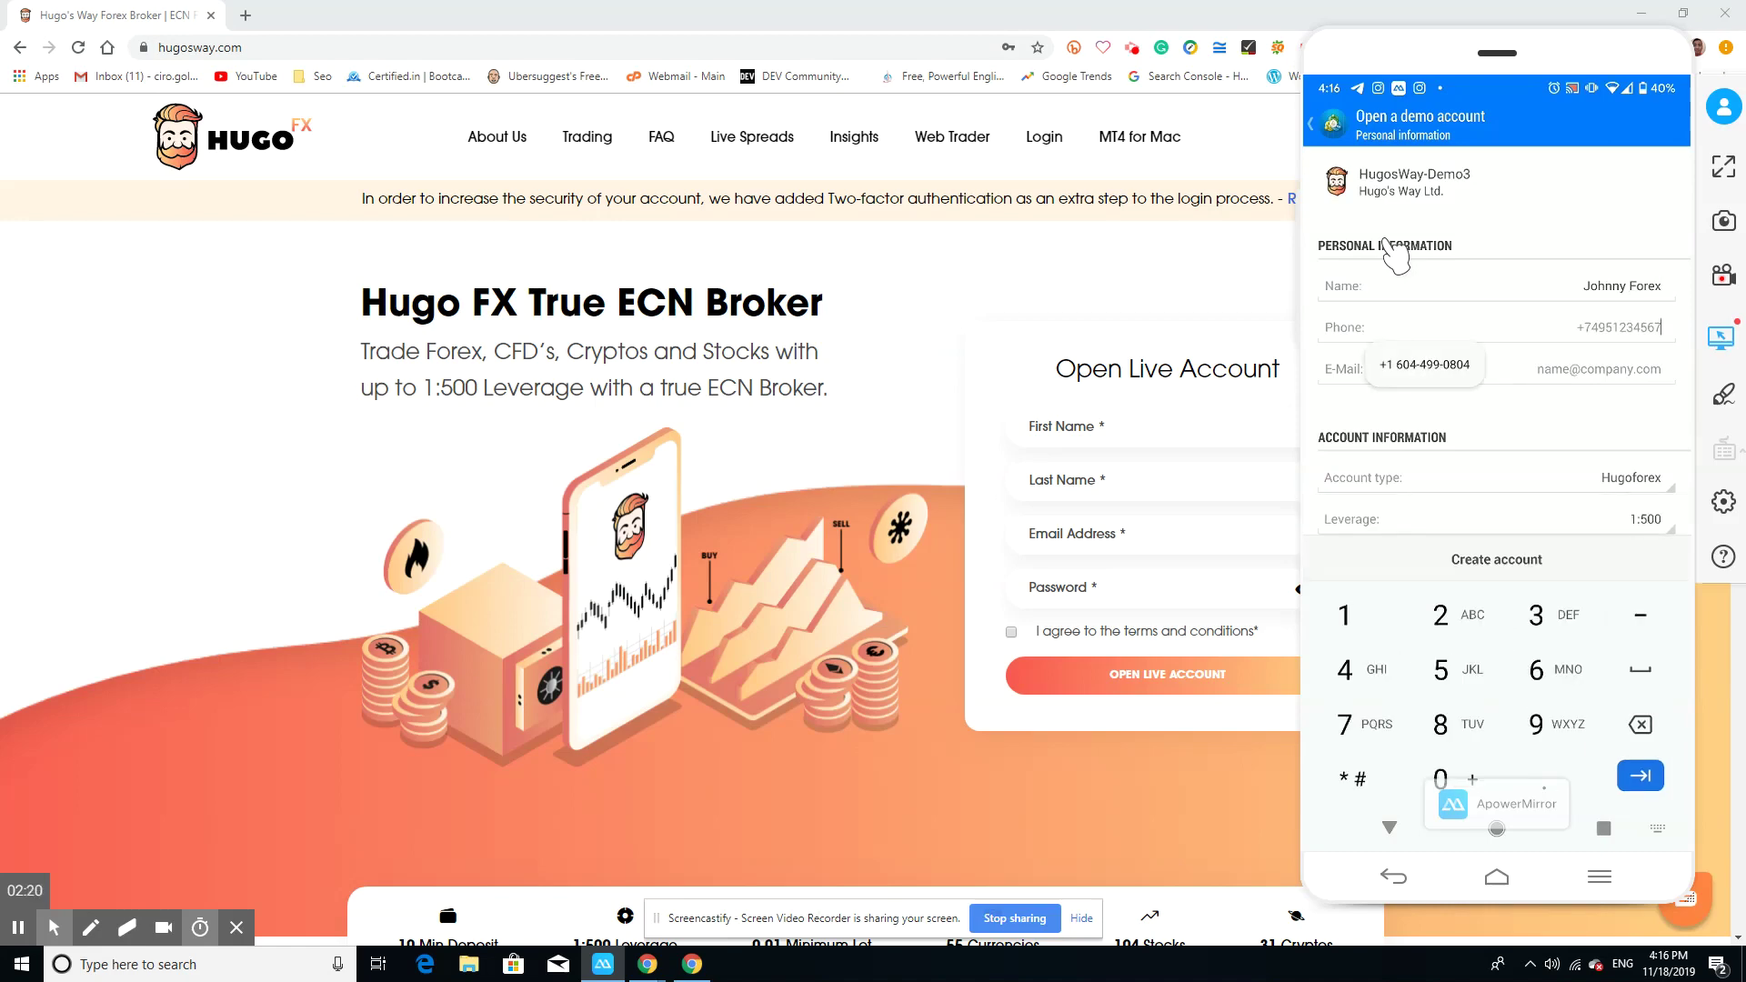
key(Return)
key(Return)
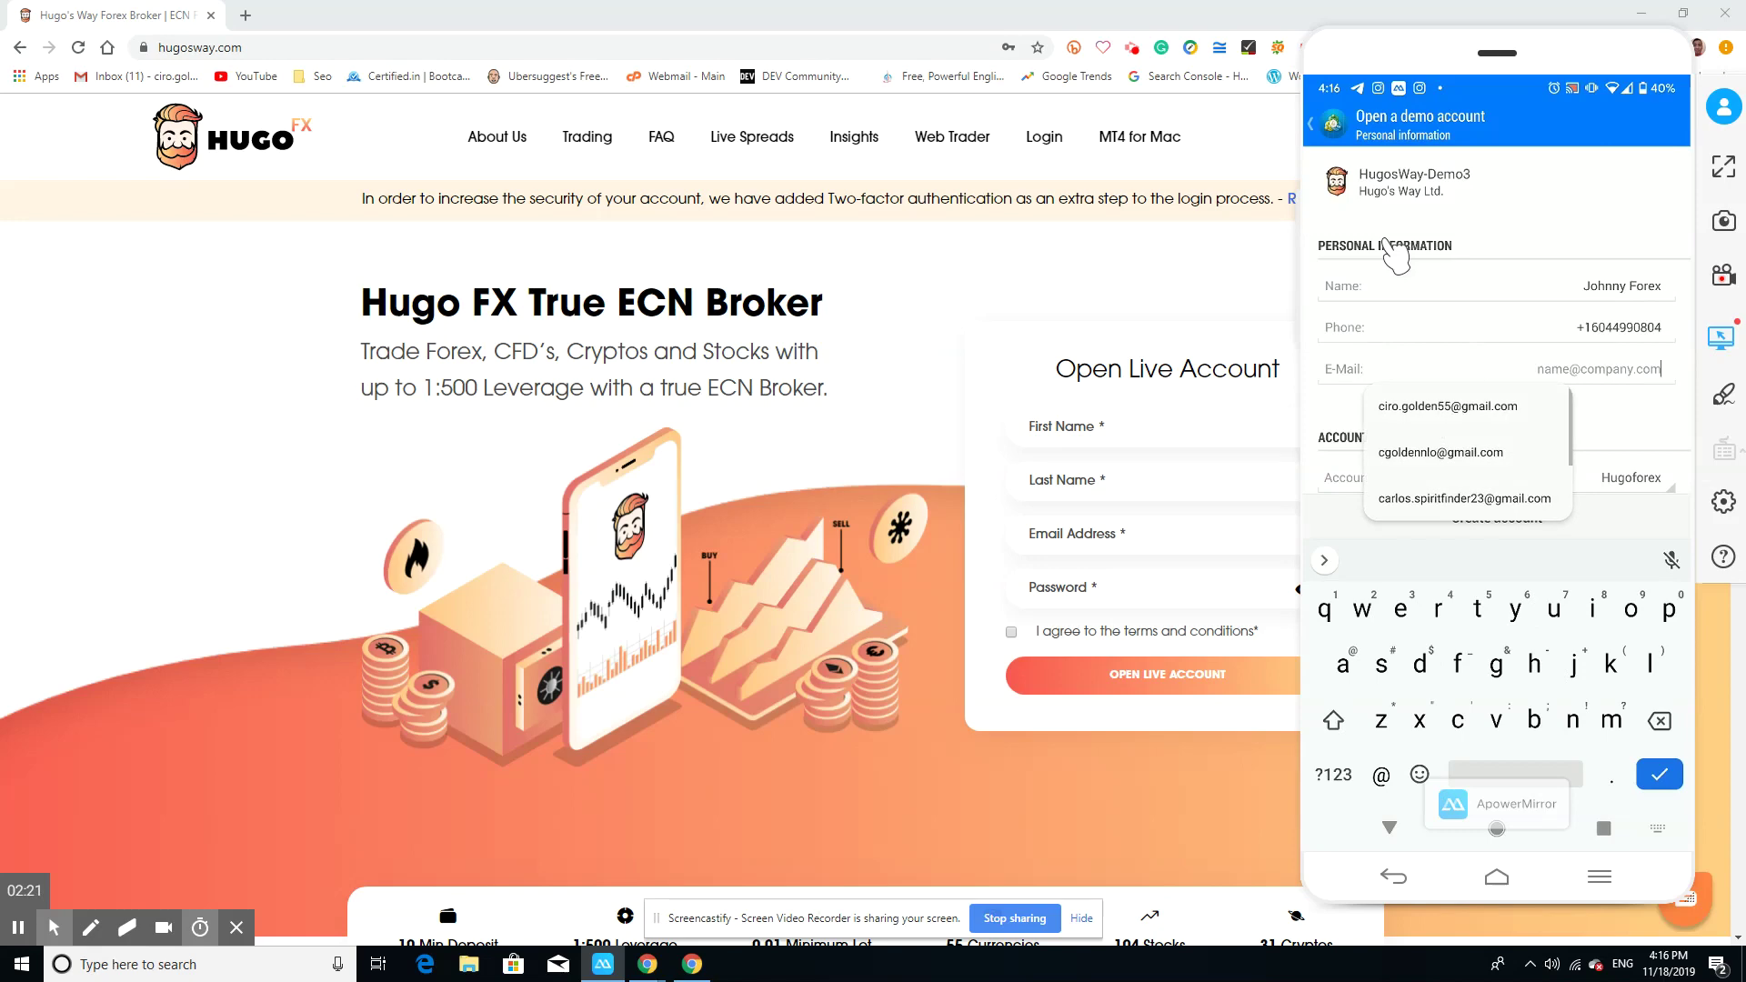
key(Down)
key(Return)
Step: Keep leverage at 1:500 and bring up the deposit amount list
scroll(1392, 256, down, 1)
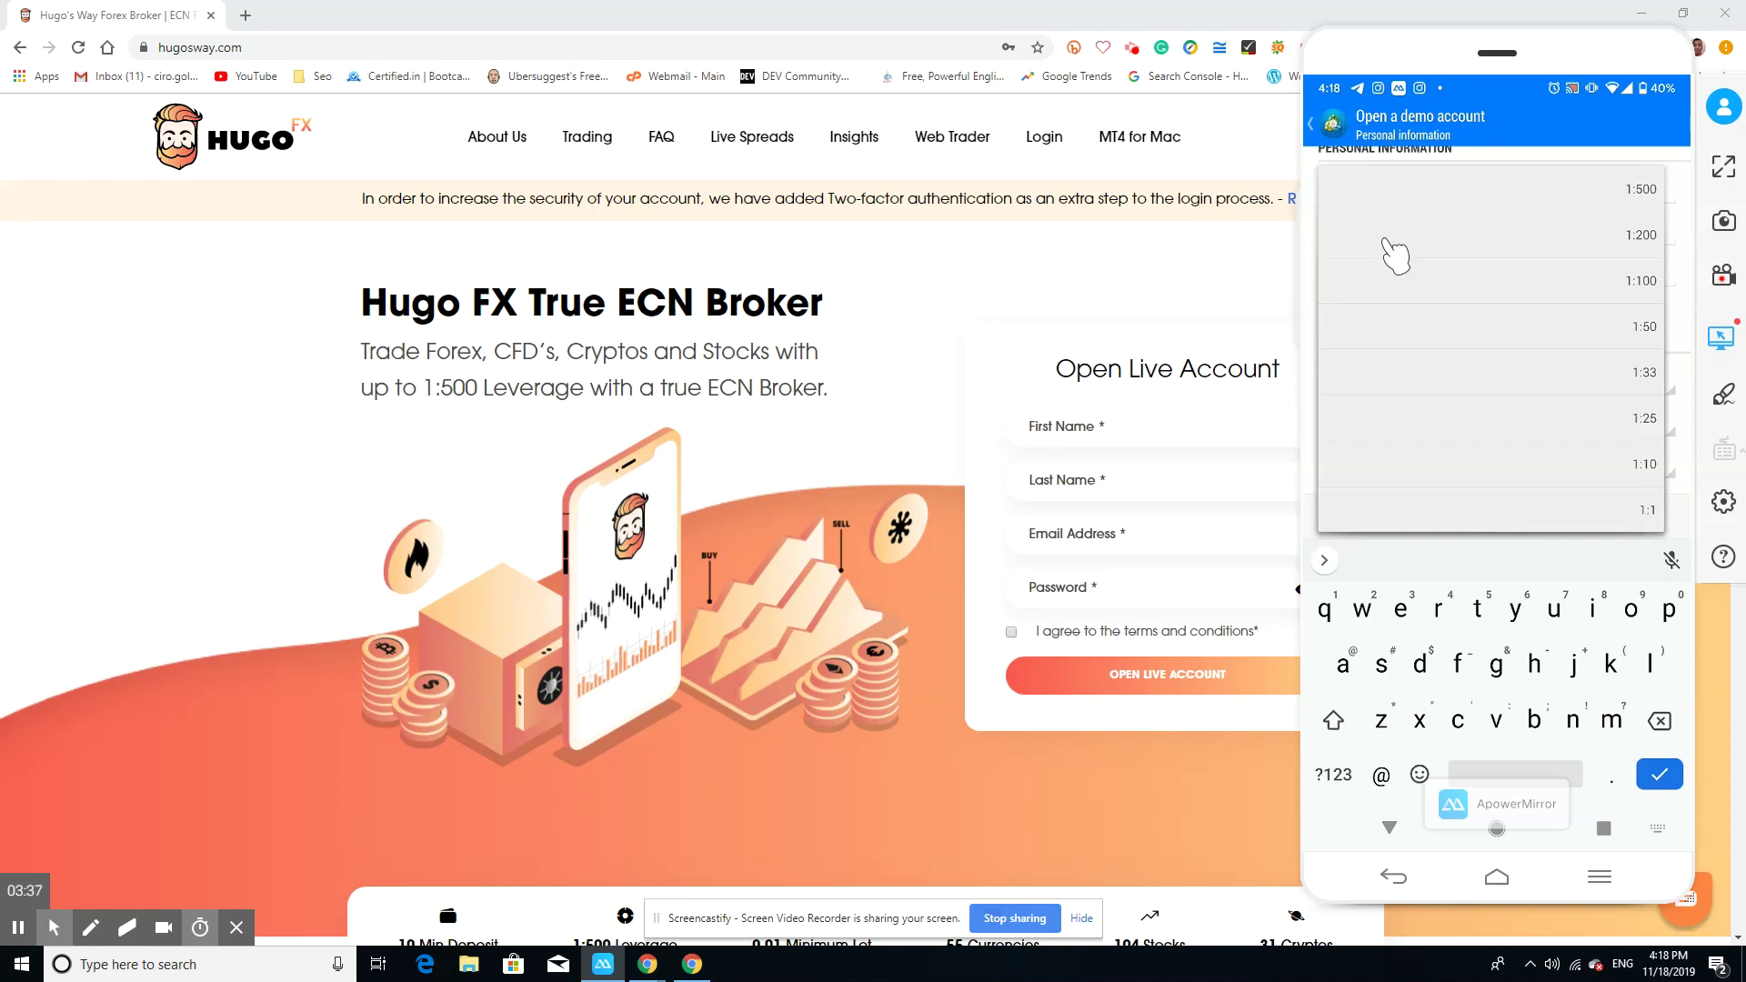
click(1507, 198)
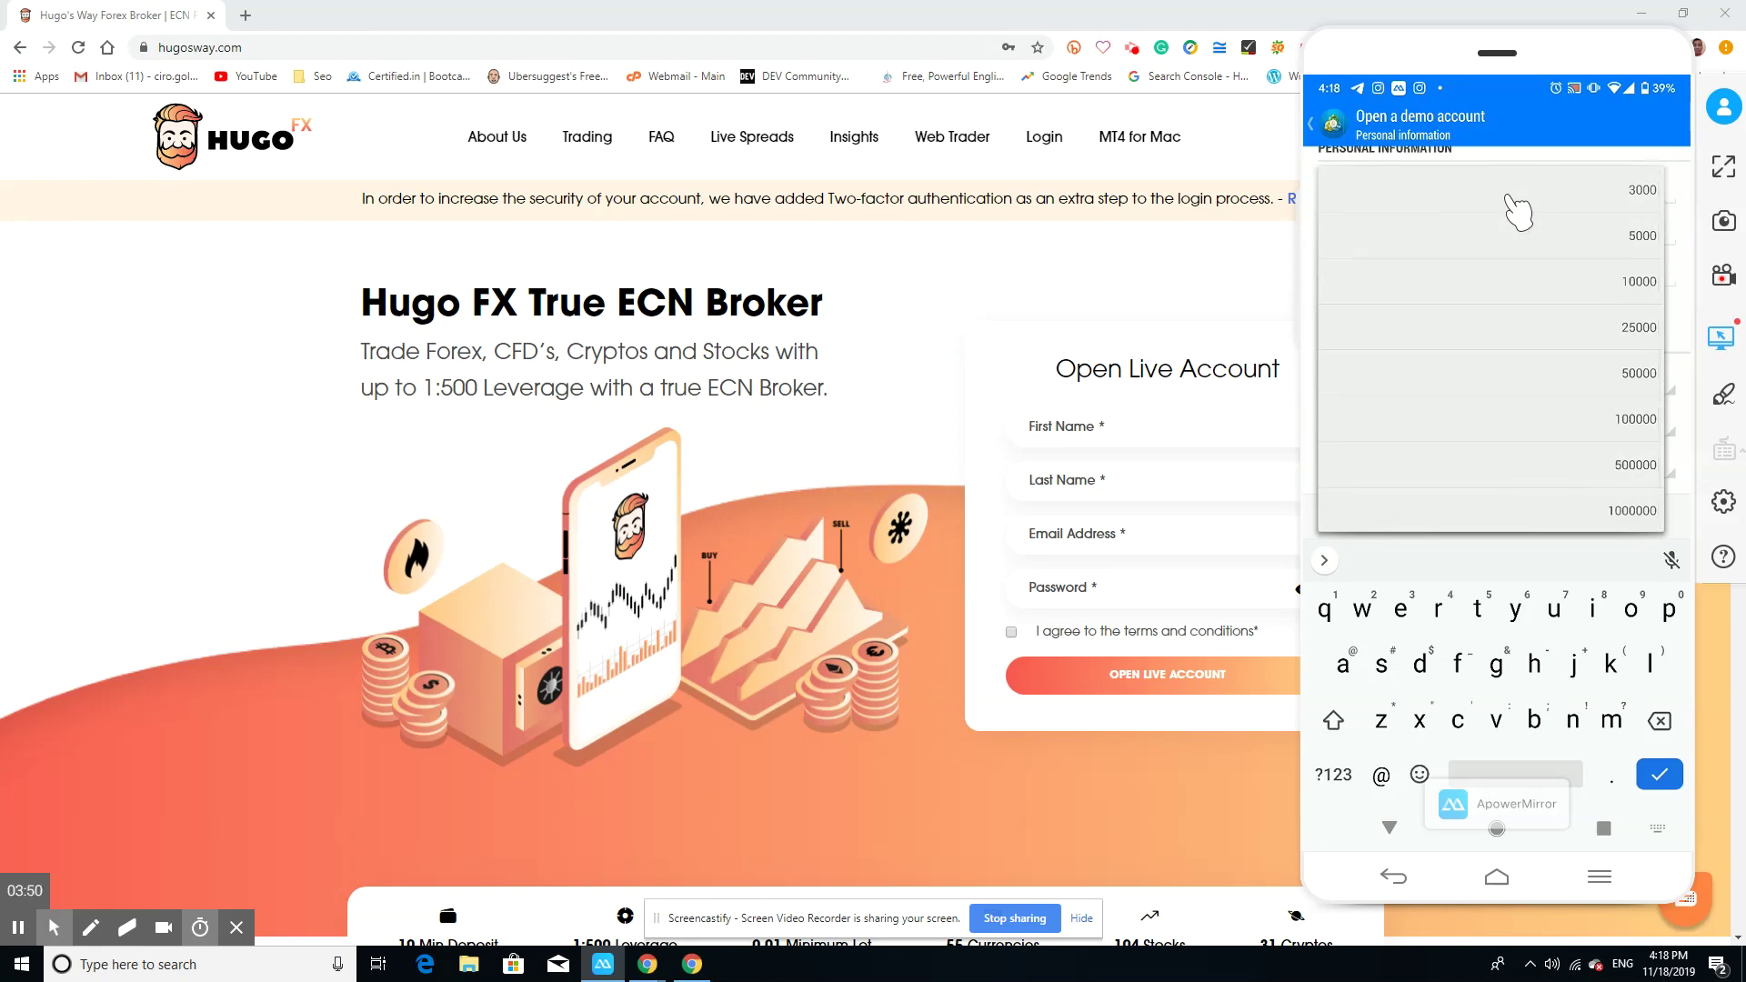
Step: Choose a 3000 USD deposit and create the demo account
click(1510, 198)
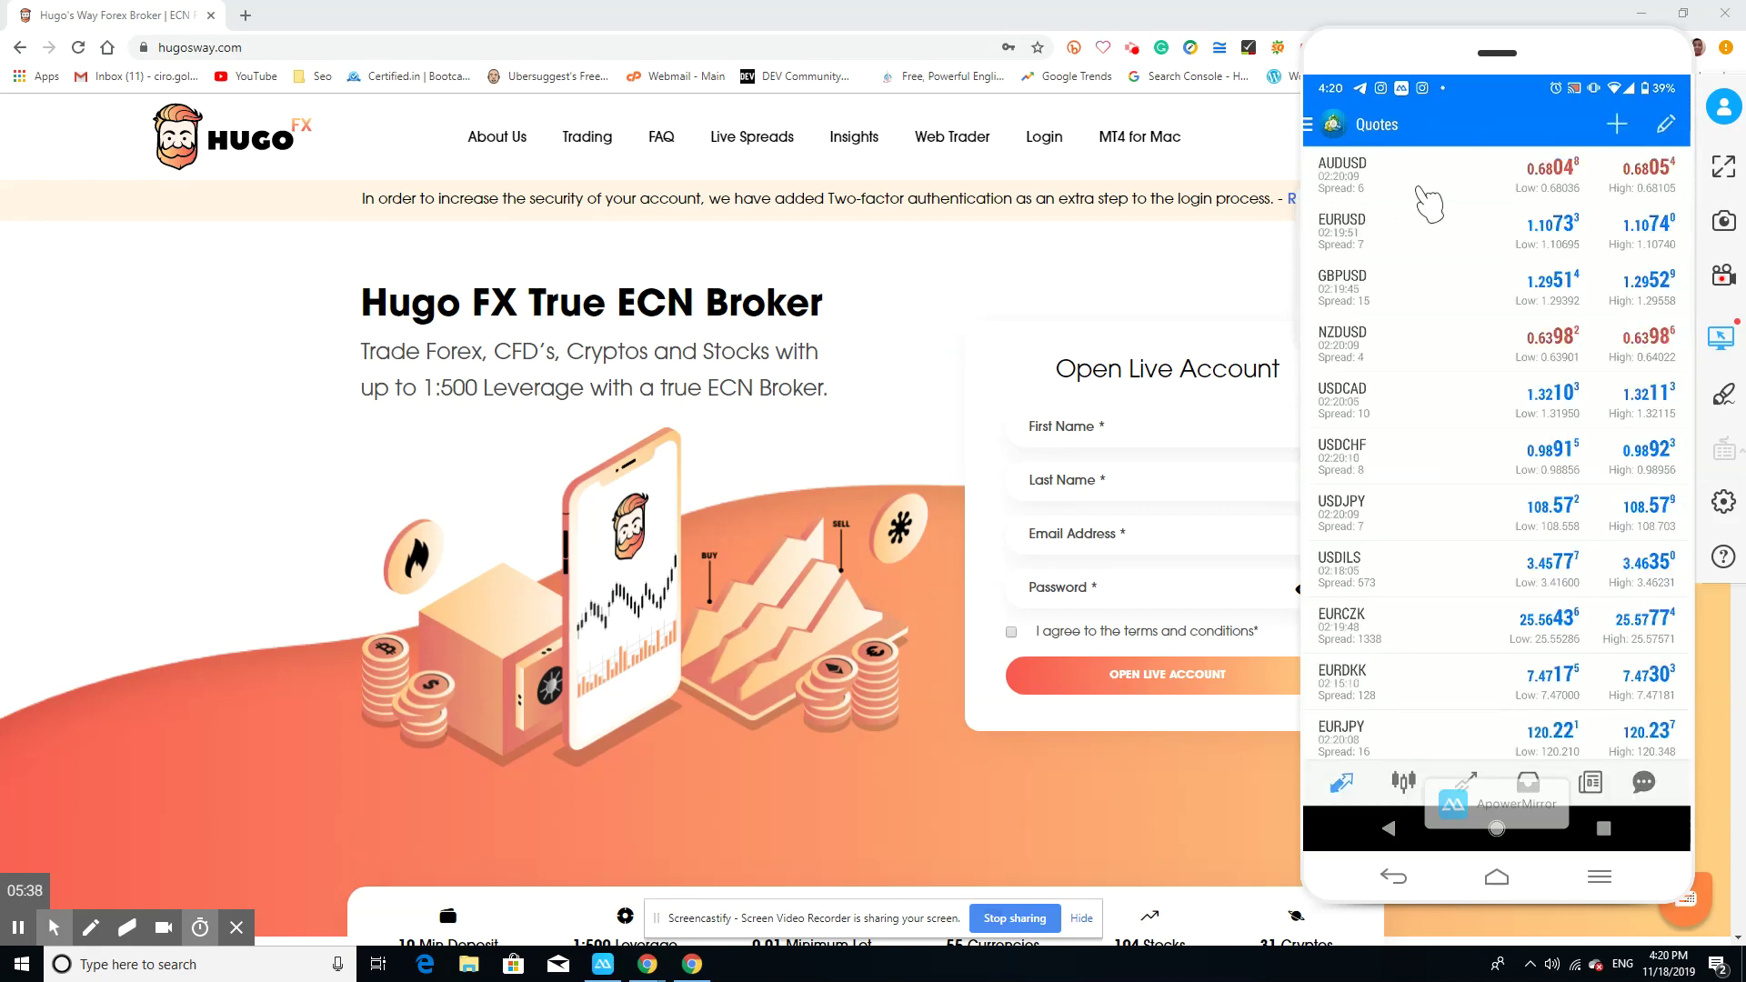
Step: Shrink the browser and open the Accounts screen showing the 3 000.00 USD HugosWay-Demo3 account
click(55, 930)
key(super+Down)
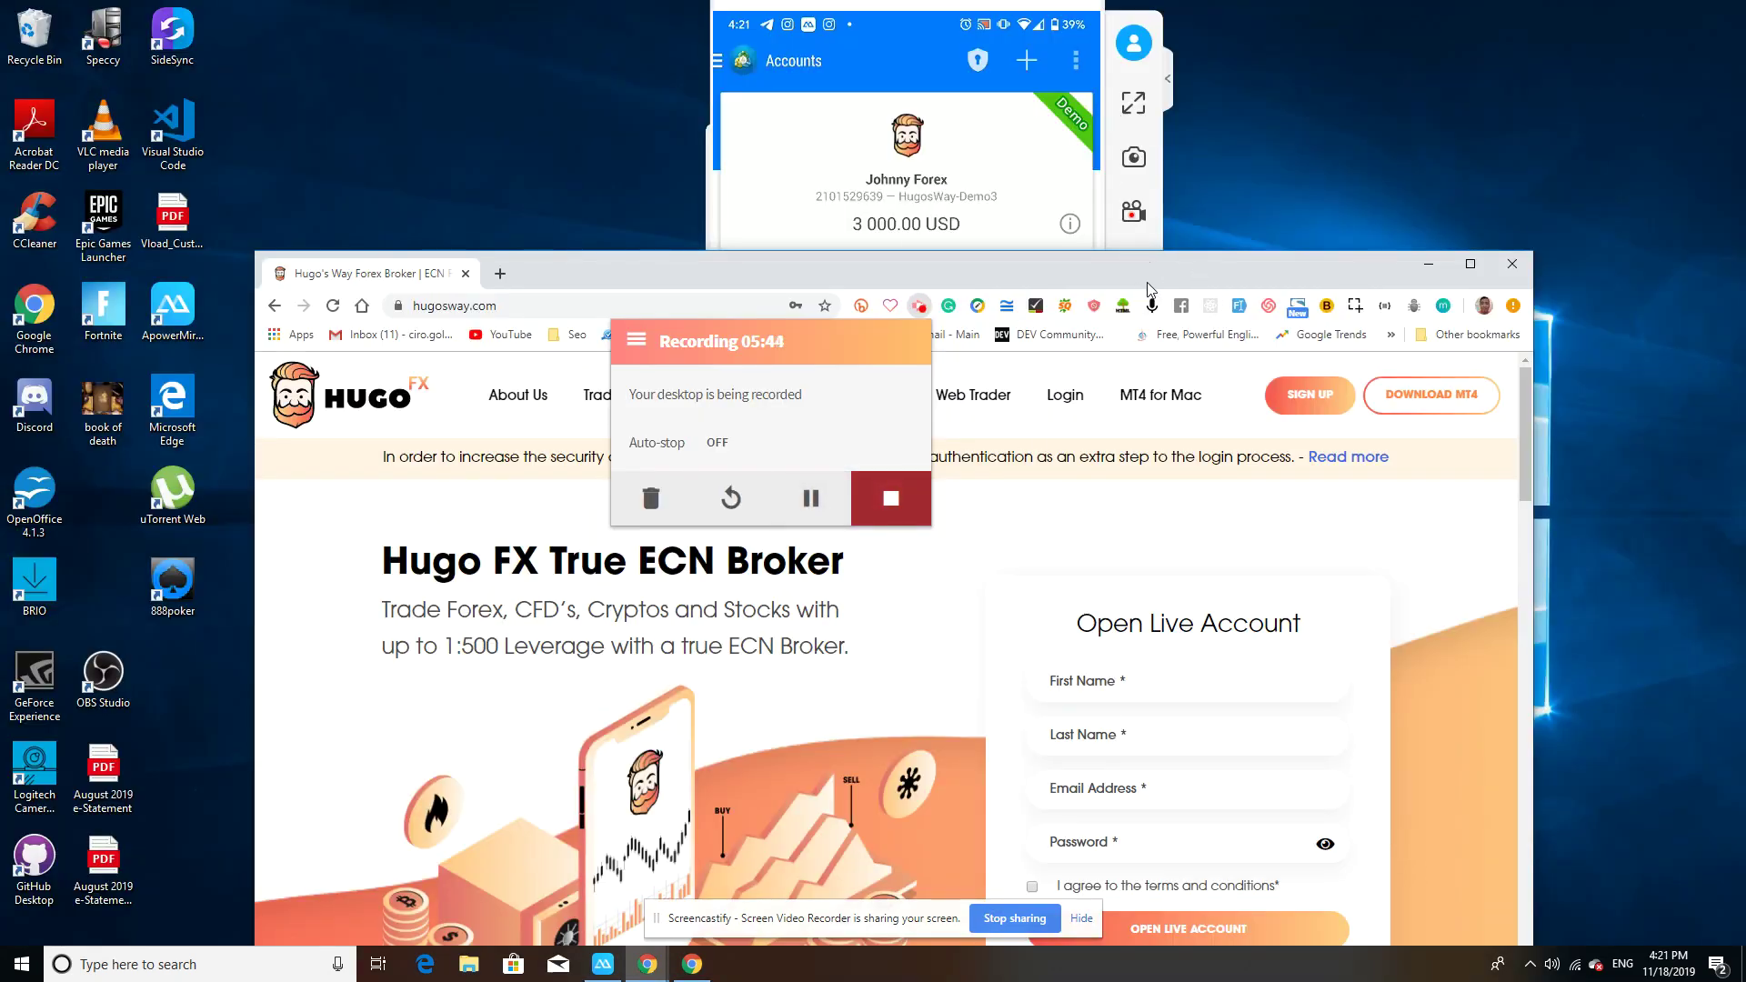
click(1116, 281)
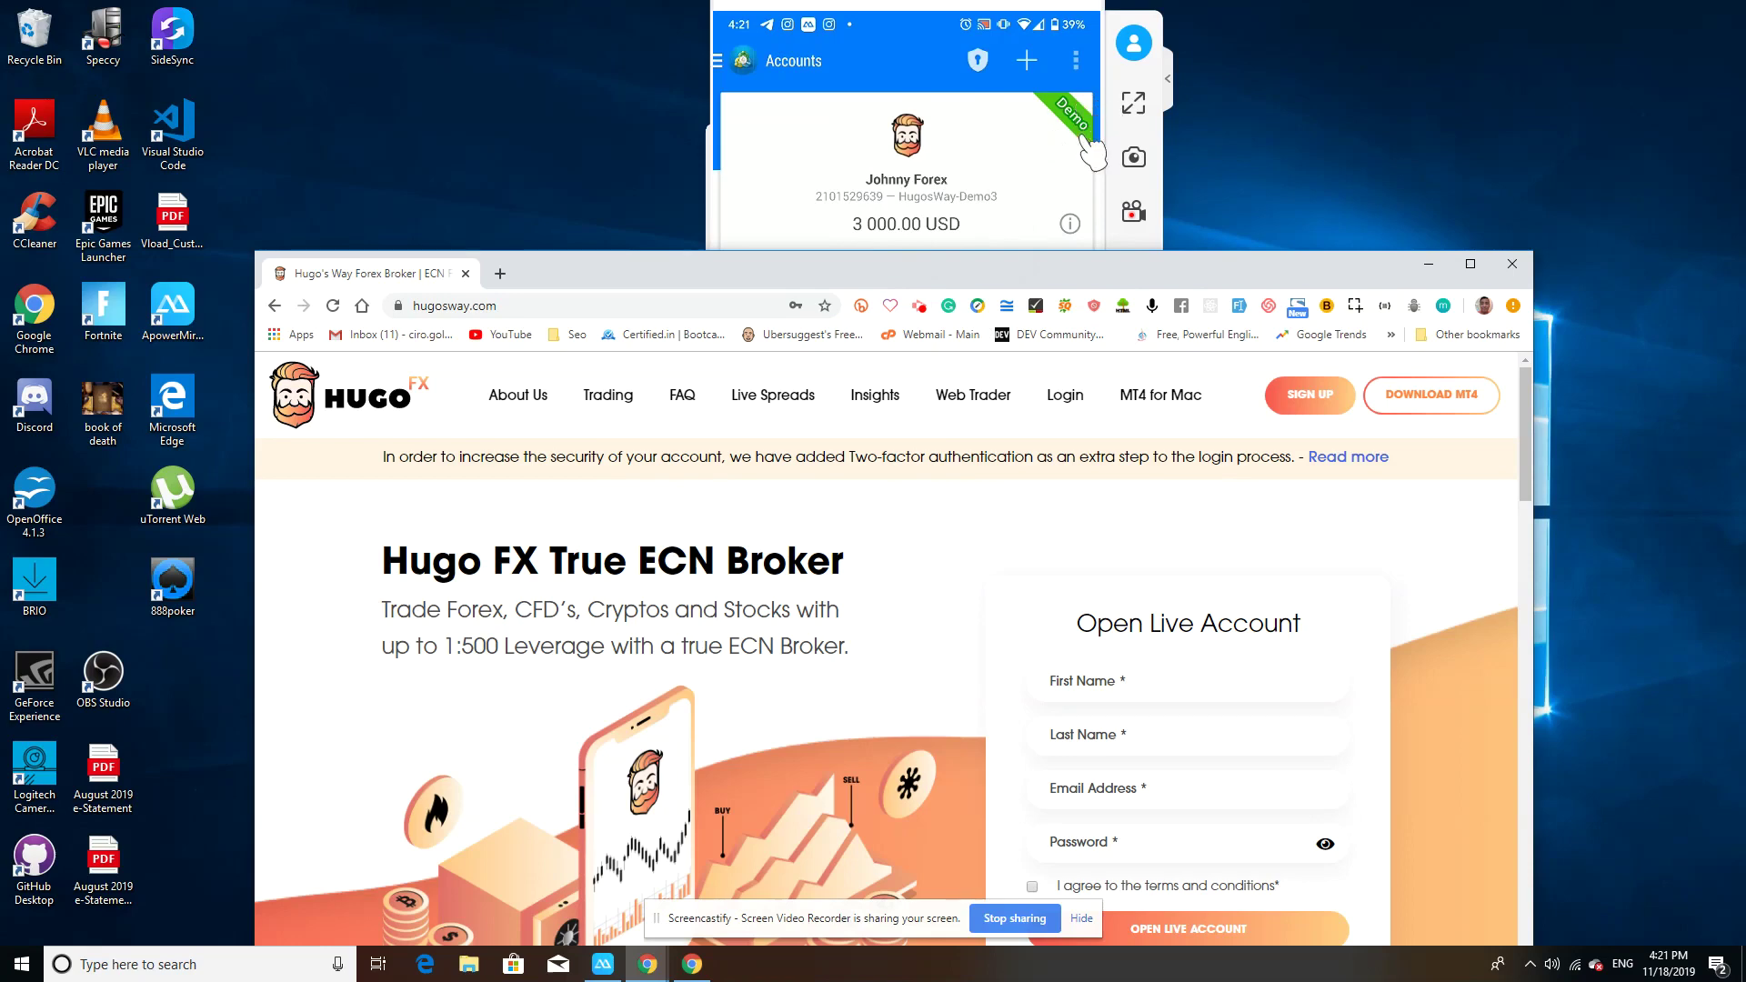
Step: Open the demo account's Trade tab showing 3 000.00 balance, equity and free margin
click(913, 225)
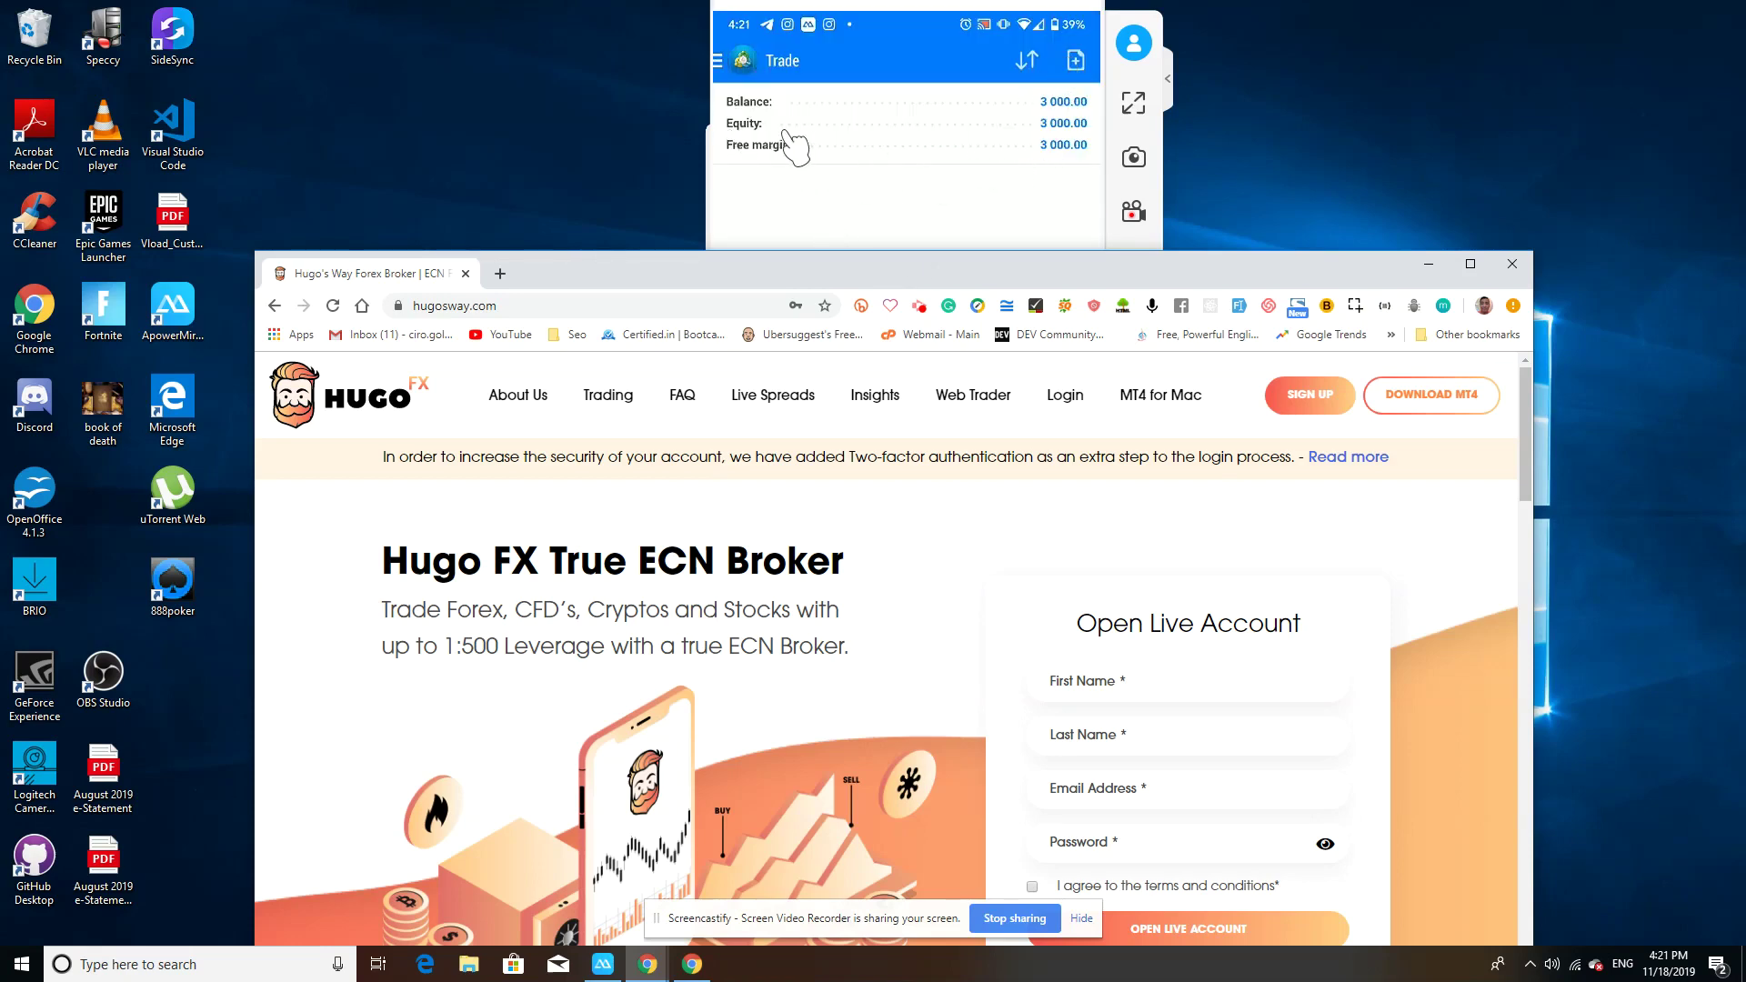
click(1004, 205)
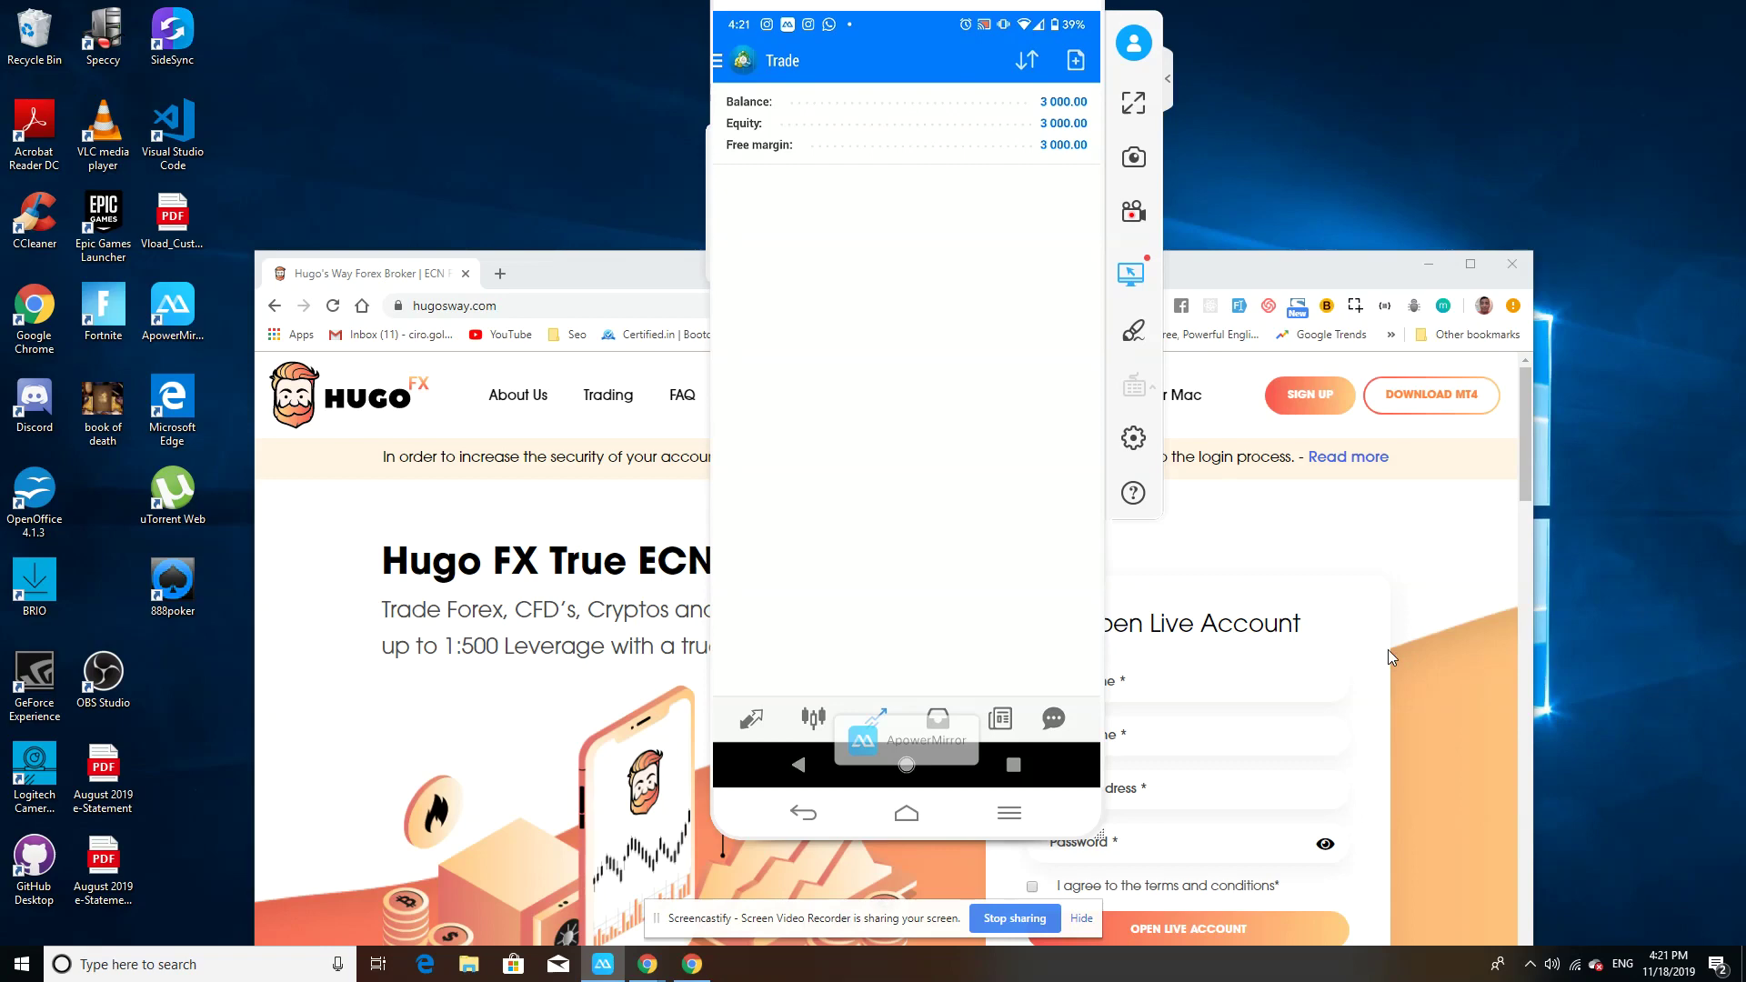
Step: Maximise Chrome so the Hugo's Way home page covers the phone mirror
double_click(1370, 269)
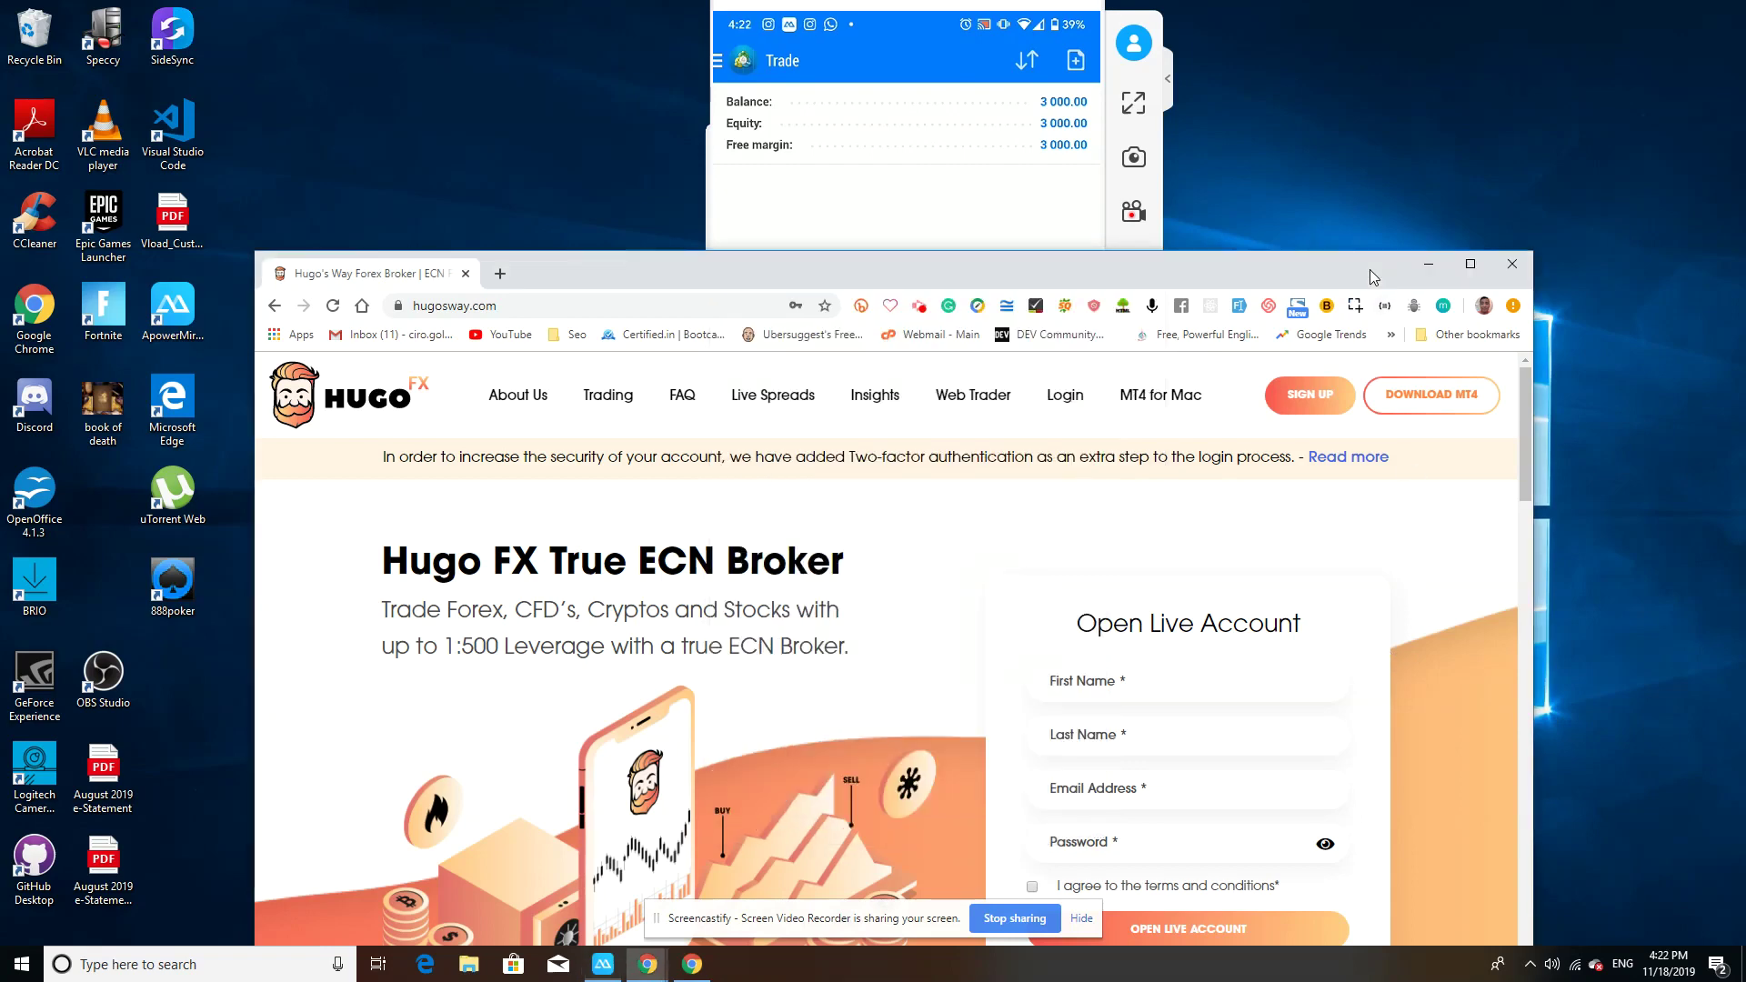
key(alt+Tab)
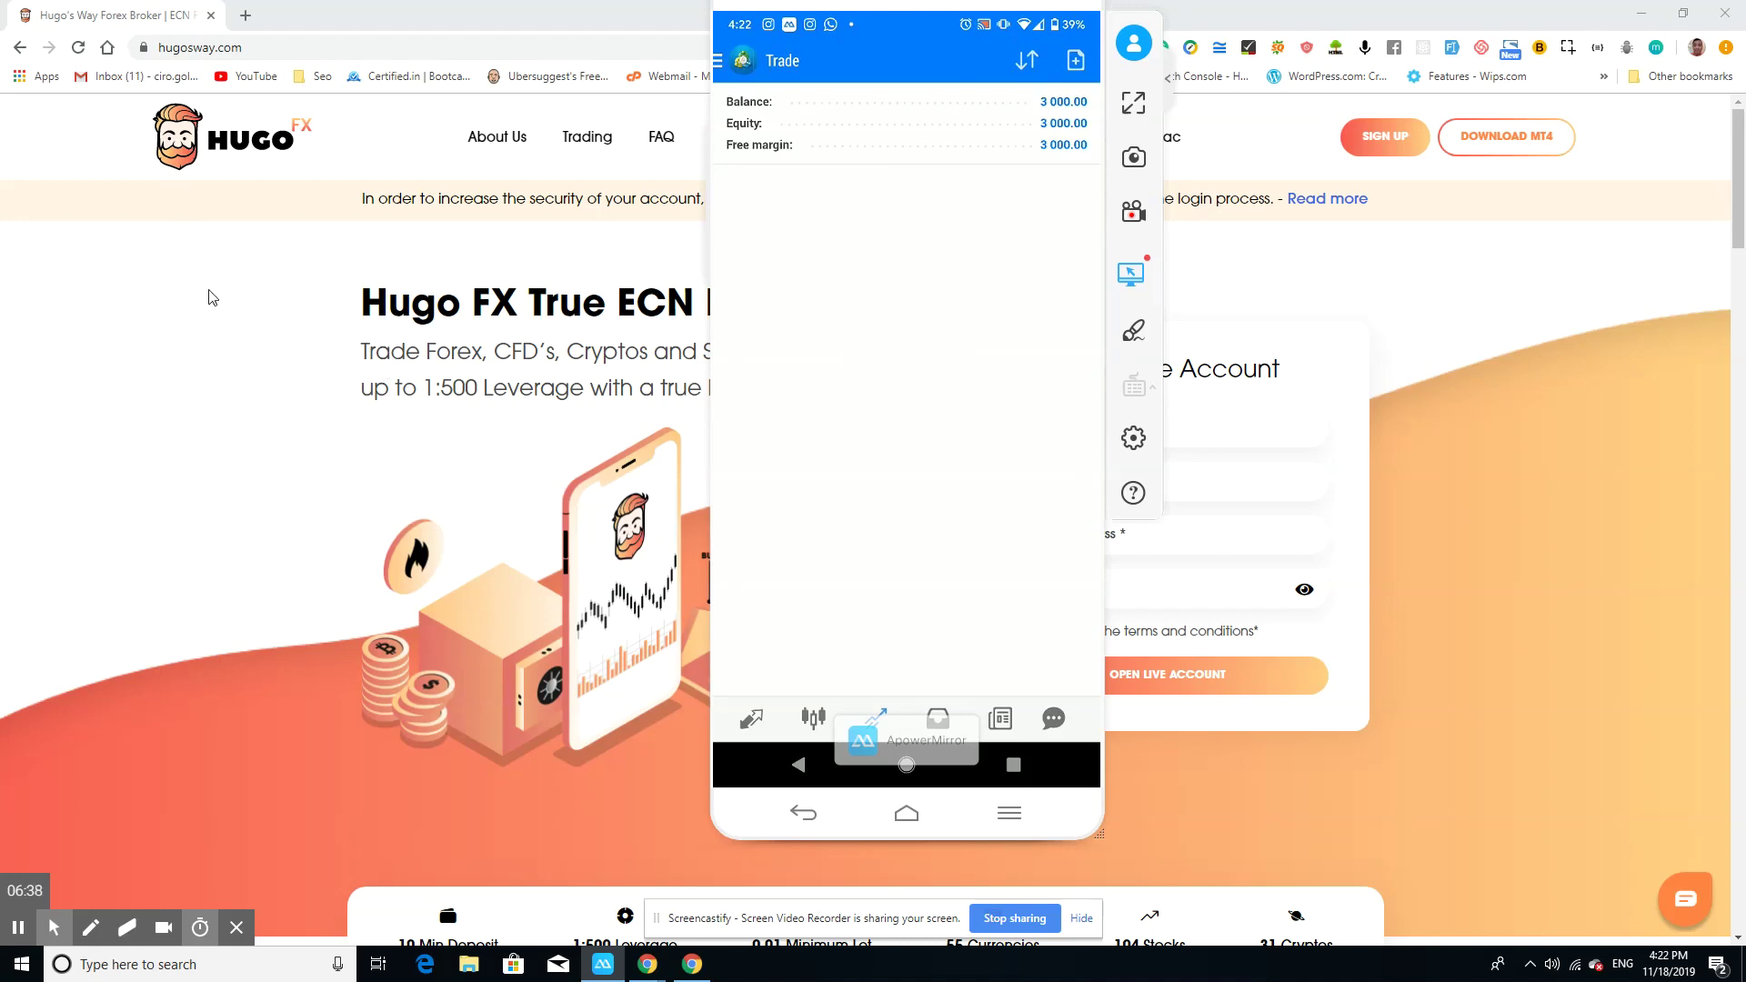
click(234, 300)
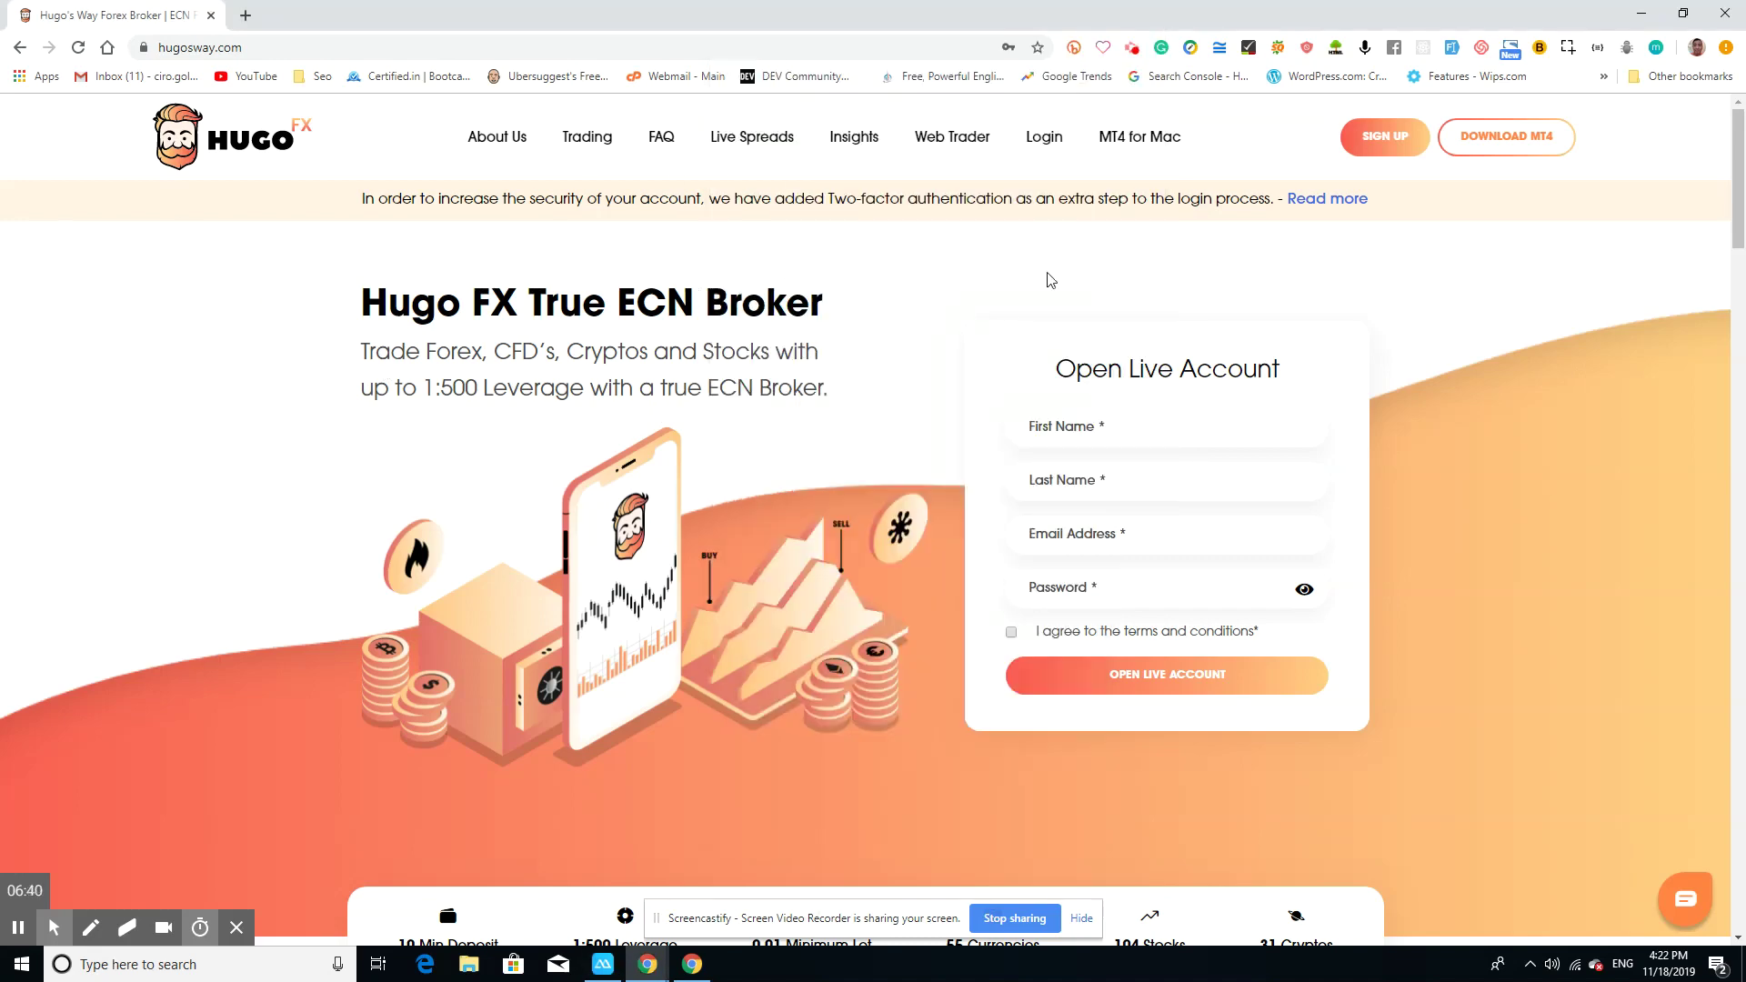